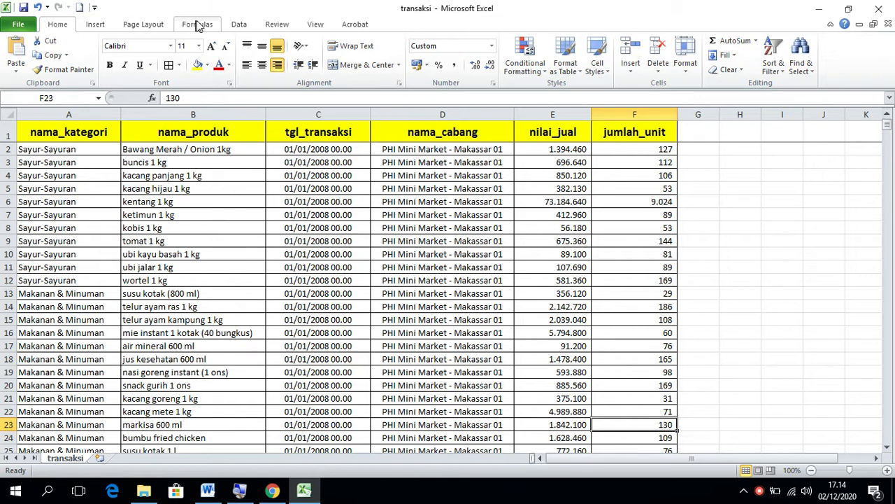
pyautogui.click(97, 25)
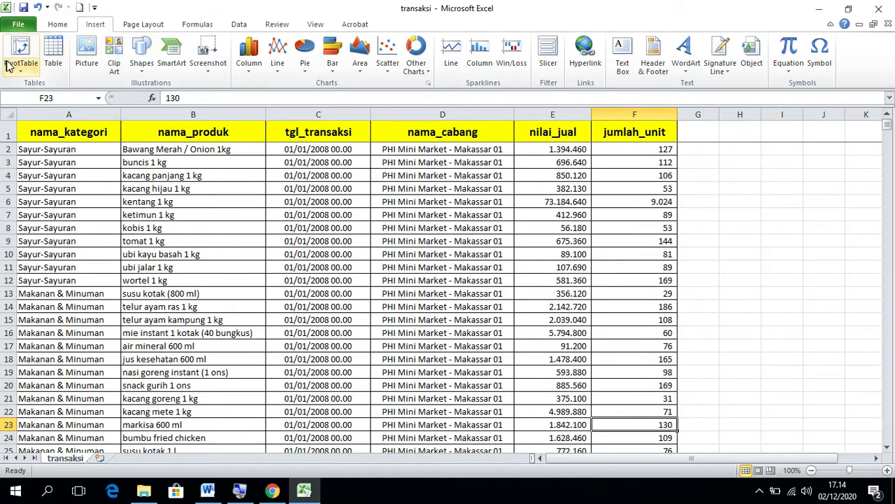
pyautogui.click(20, 75)
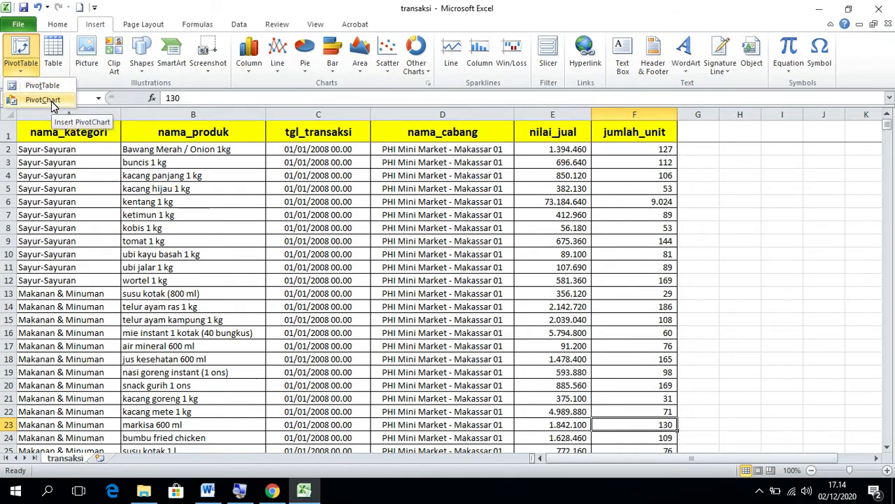
pyautogui.click(413, 208)
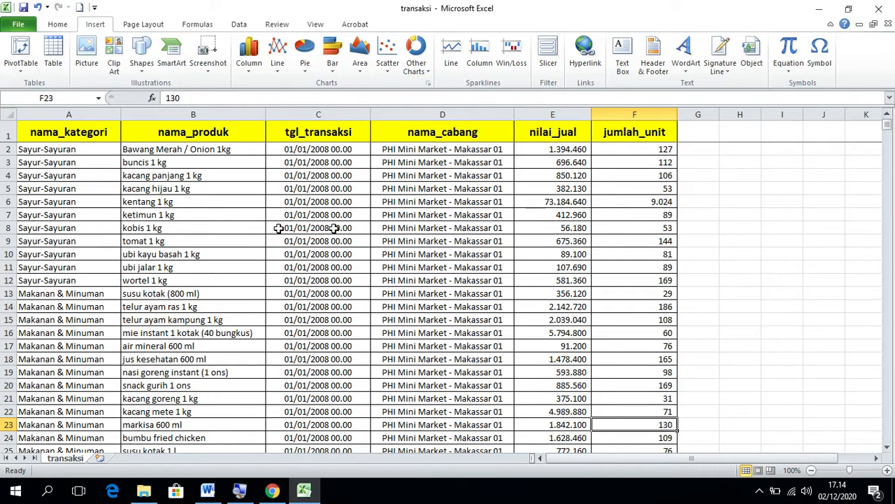
pyautogui.click(21, 78)
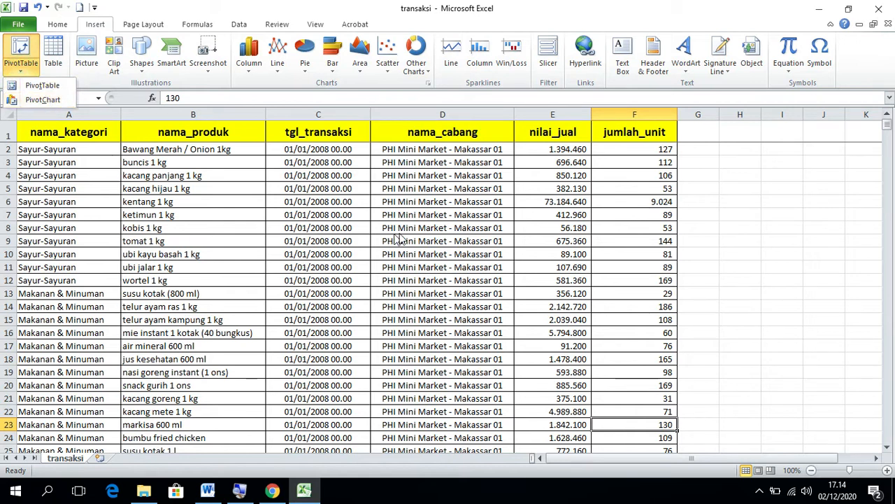
pyautogui.click(434, 237)
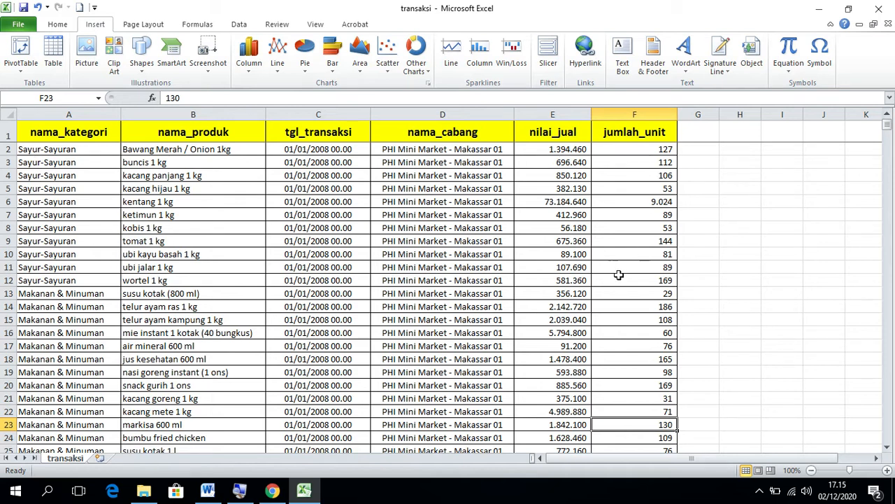
# Examine the transaction table from its first to its last row, checking the product categories, product names and branches
pyautogui.scroll(-1, 887, 446)
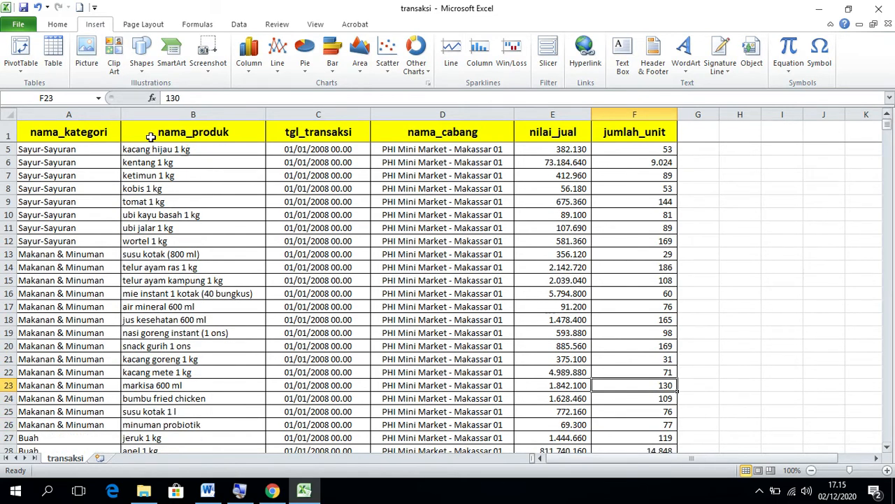
pyautogui.scroll(1, 149, 137)
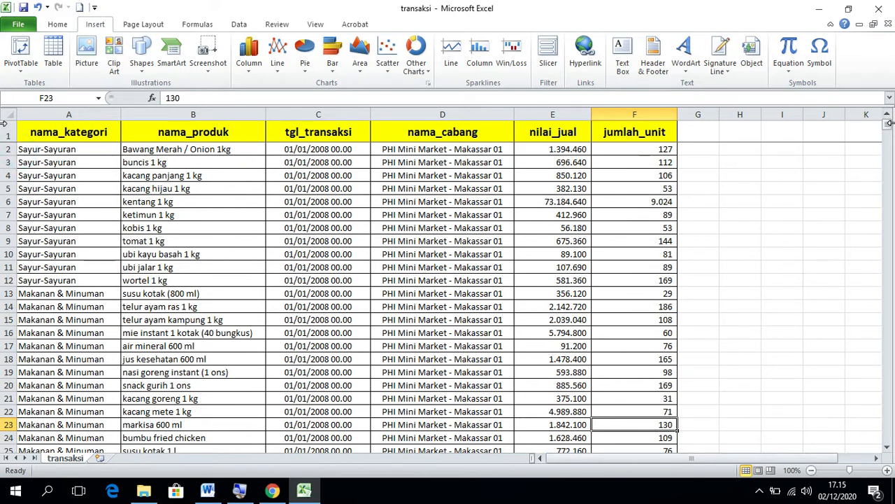
pyautogui.moveTo(888, 123); pyautogui.dragTo(891, 442)
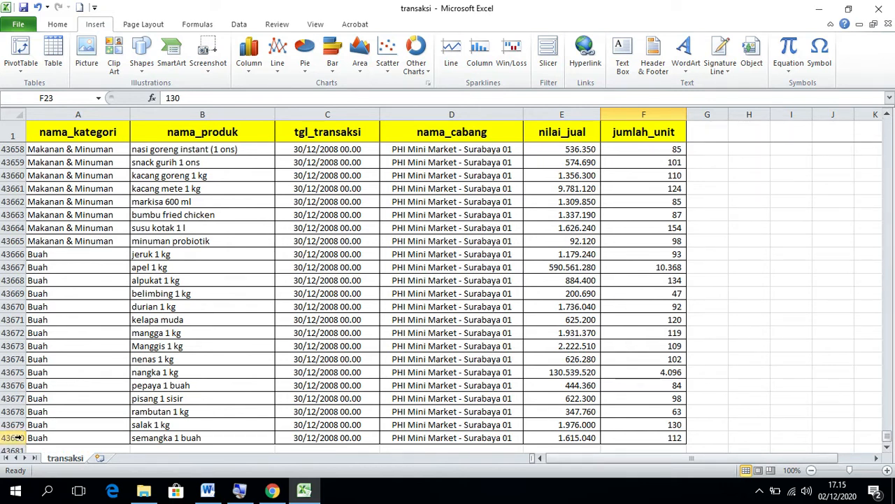
pyautogui.moveTo(887, 436); pyautogui.dragTo(887, 124)
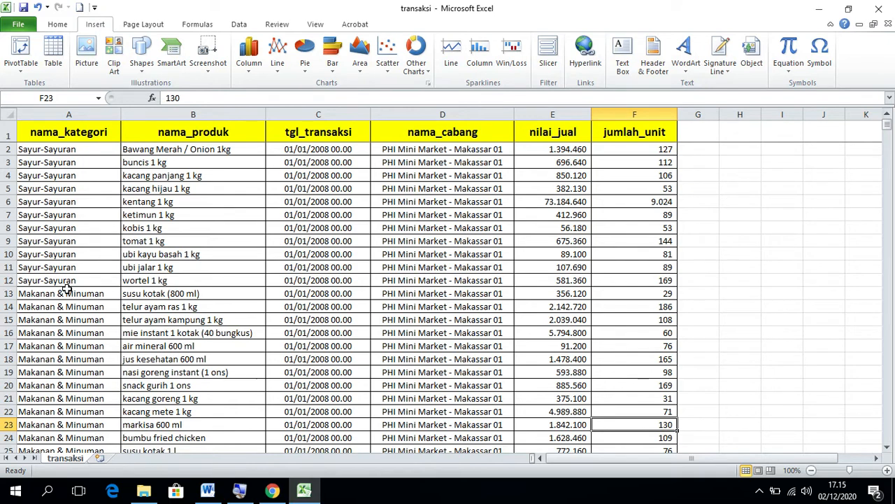
pyautogui.scroll(-6, 98, 310)
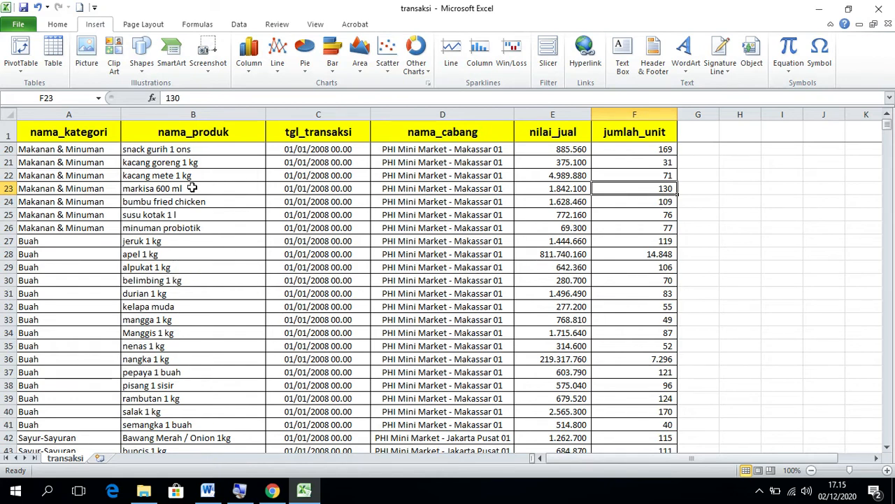
pyautogui.scroll(6, 308, 231)
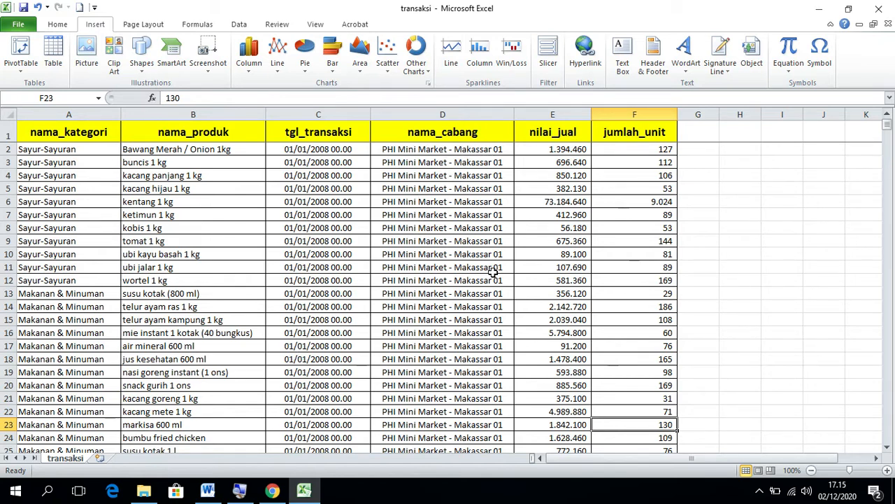
pyautogui.scroll(-11, 494, 273)
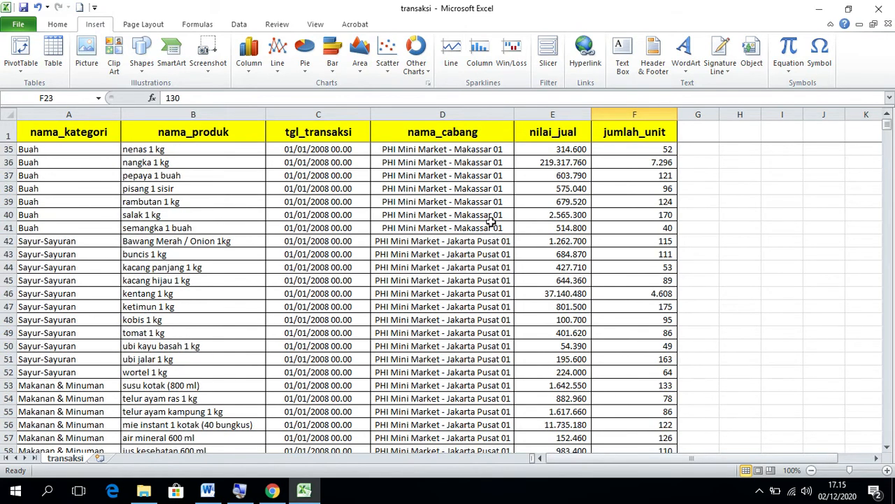
pyautogui.scroll(2, 492, 221)
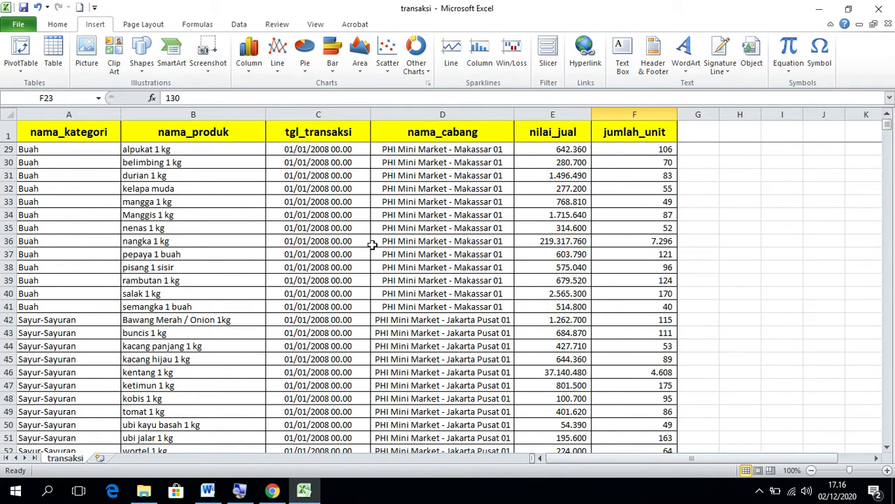
pyautogui.scroll(-2, 393, 375)
pyautogui.scroll(-14, 455, 381)
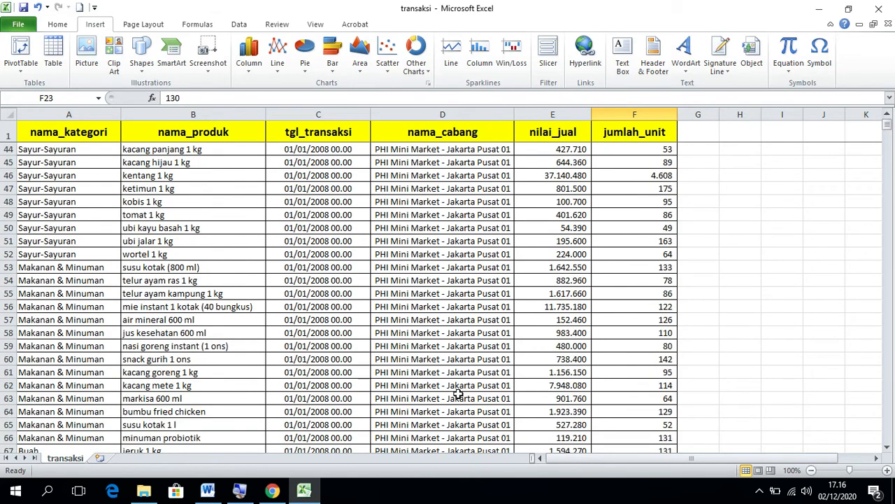
pyautogui.scroll(-4, 457, 384)
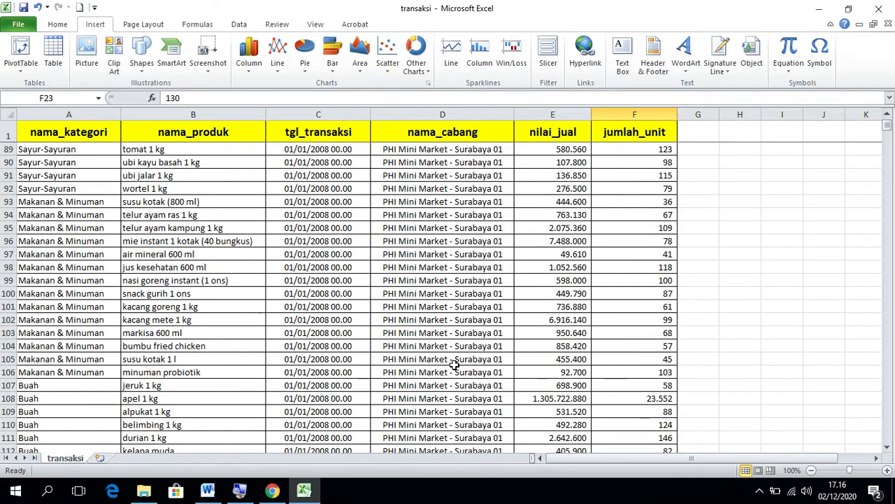
pyautogui.scroll(20, 454, 365)
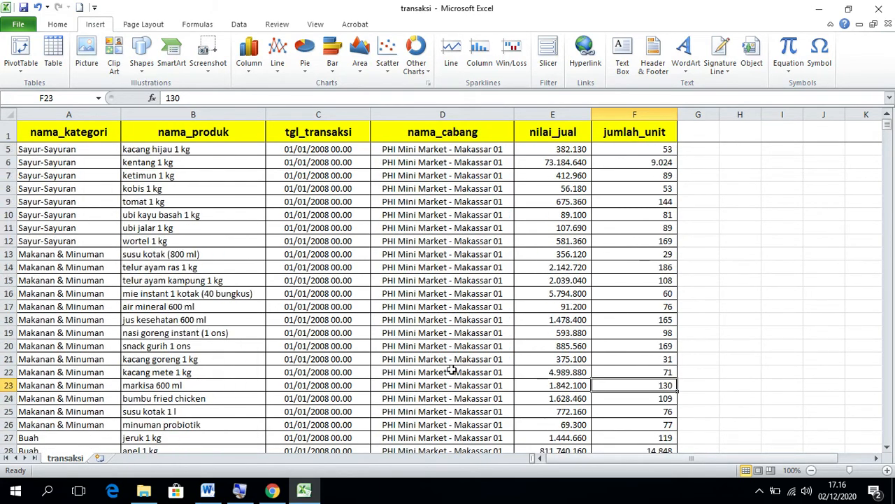
pyautogui.scroll(1, 452, 370)
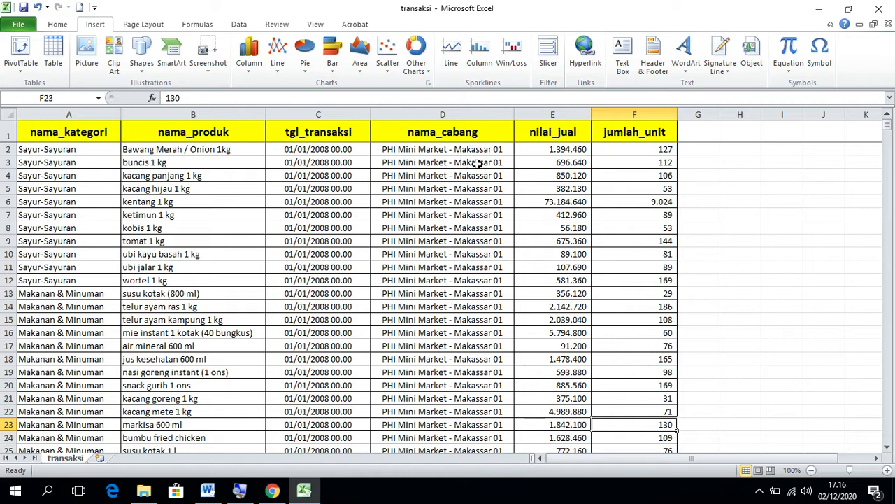
# Select the nilai_jual values E2:E41 of the first Makassar 01 block and look over the sales of the following branches
pyautogui.moveTo(558, 150); pyautogui.dragTo(556, 241)
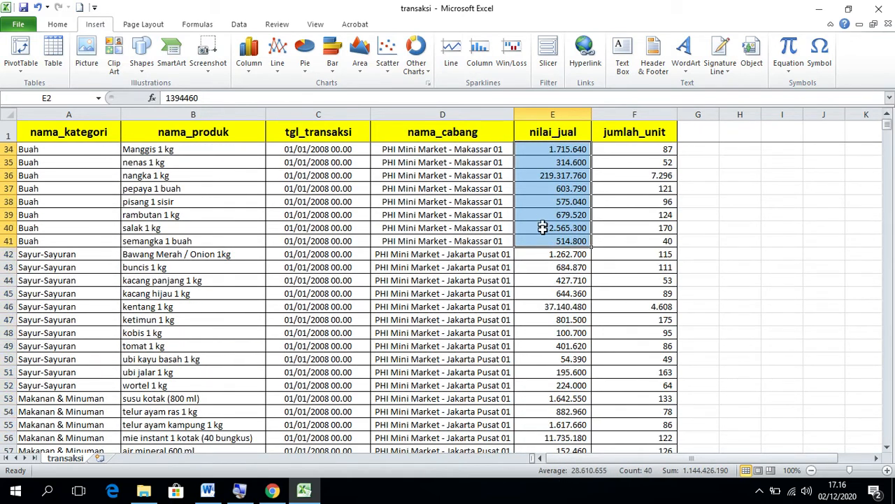
pyautogui.scroll(-14, 552, 252)
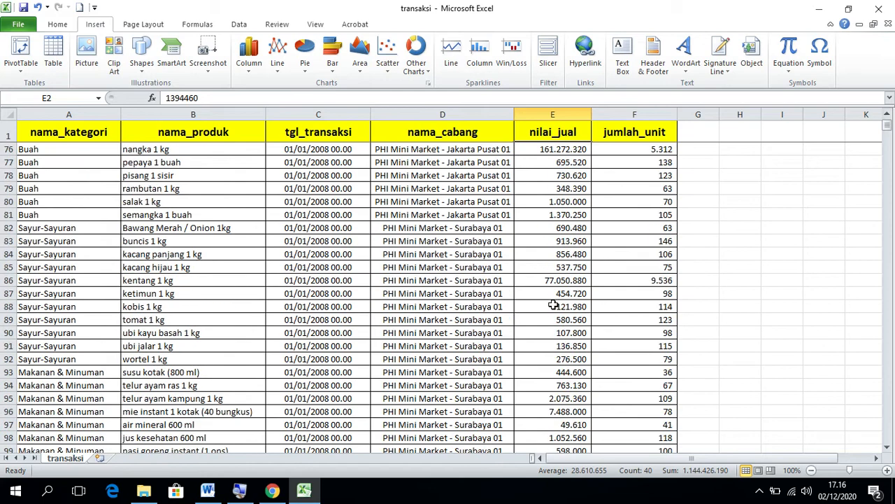
pyautogui.scroll(-15, 555, 305)
pyautogui.scroll(5, 533, 286)
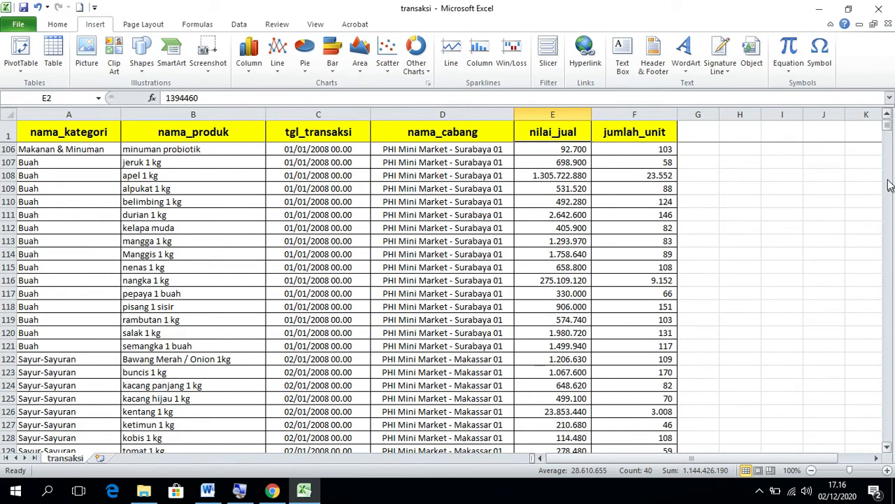
pyautogui.moveTo(887, 131); pyautogui.dragTo(887, 123)
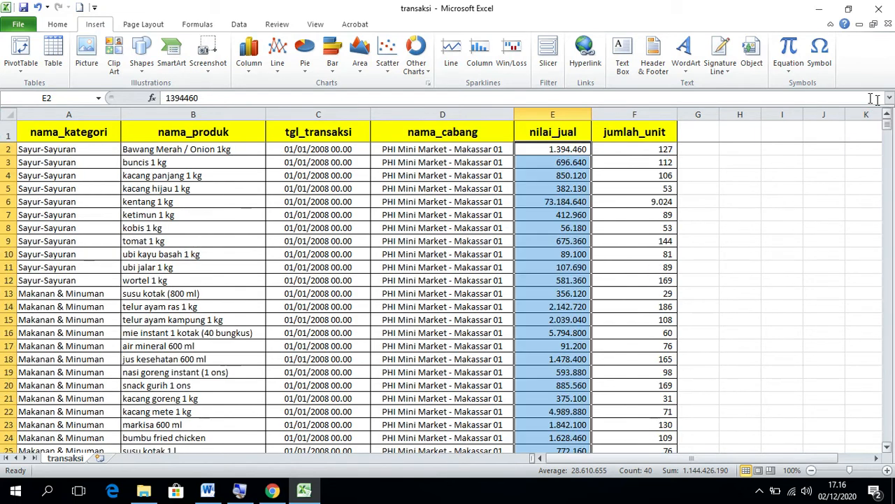
# Create a PivotTable on a new worksheet from the range transaksi!$A$1:$F$43680, starting from a single cell in the data
pyautogui.click(18, 73)
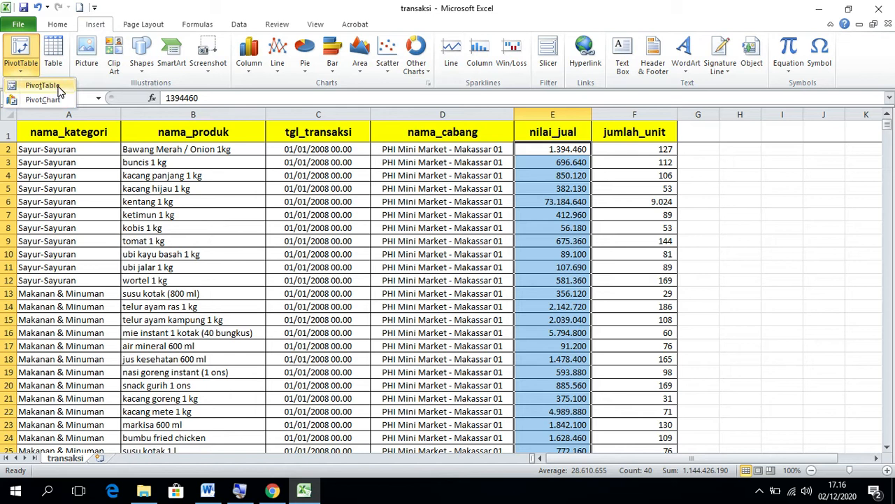
pyautogui.click(401, 195)
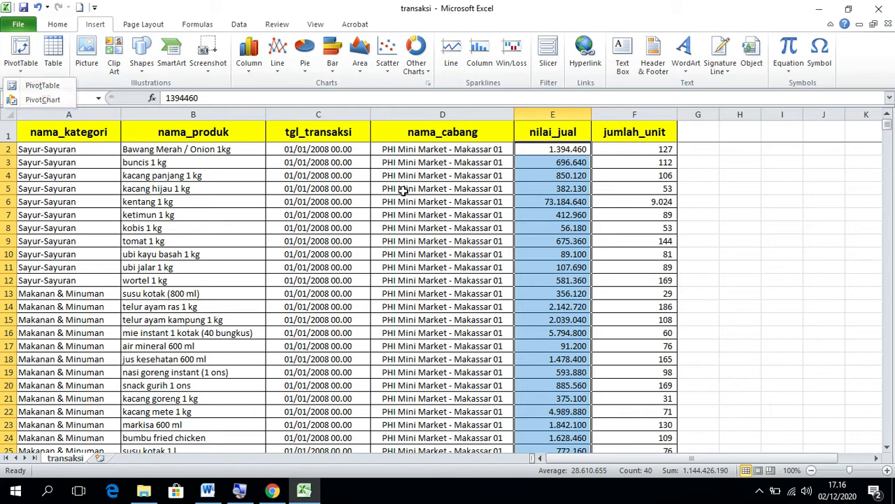
pyautogui.click(448, 172)
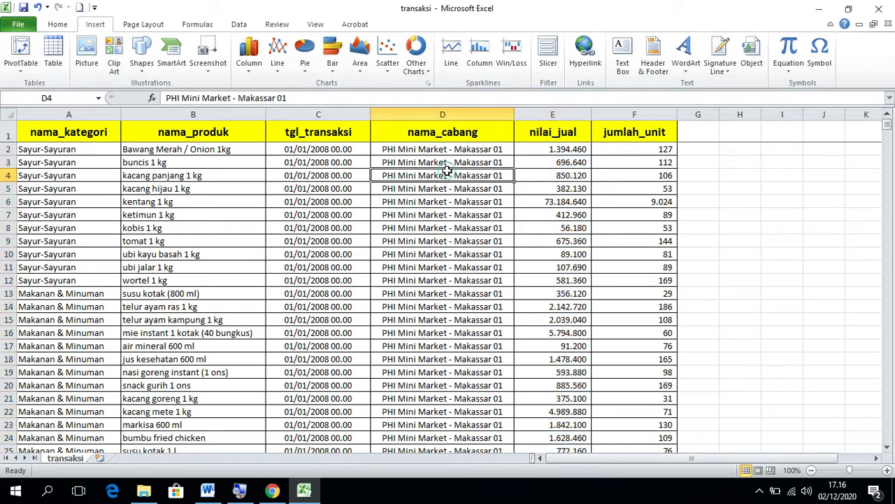
pyautogui.click(17, 73)
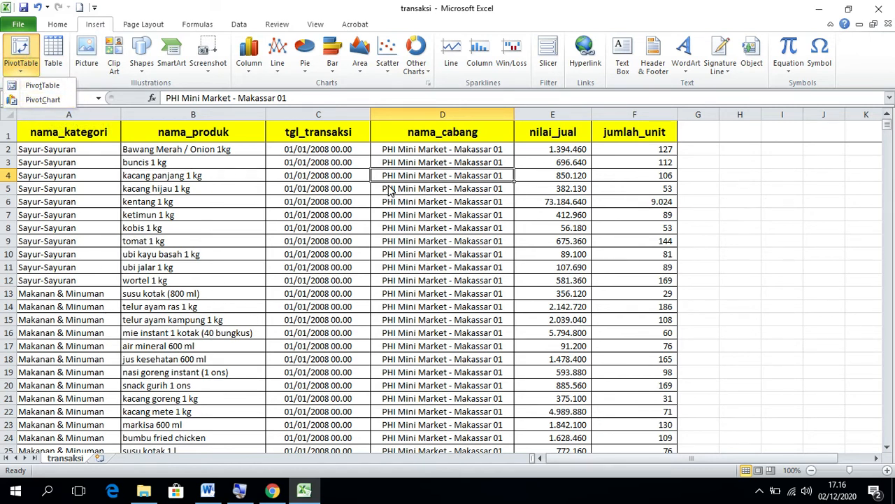
pyautogui.click(49, 87)
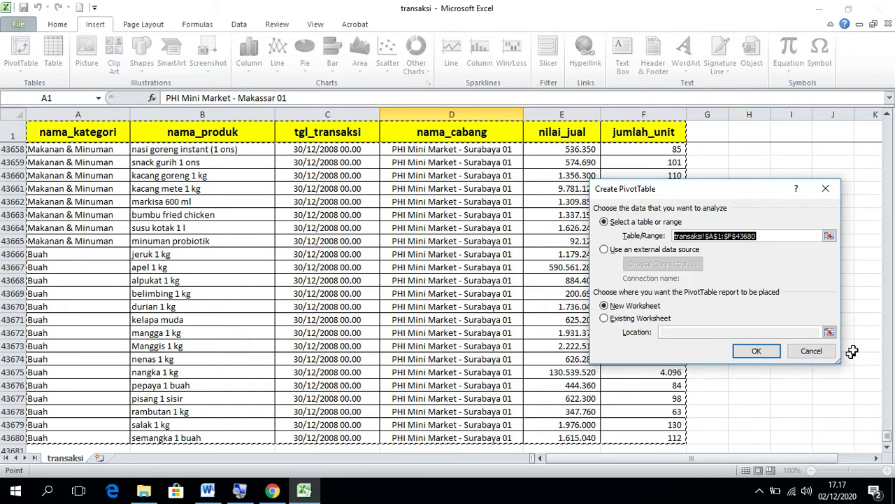
pyautogui.scroll(-5, 848, 360)
pyautogui.scroll(5, 860, 324)
pyautogui.scroll(11, 529, 296)
pyautogui.scroll(20, 414, 260)
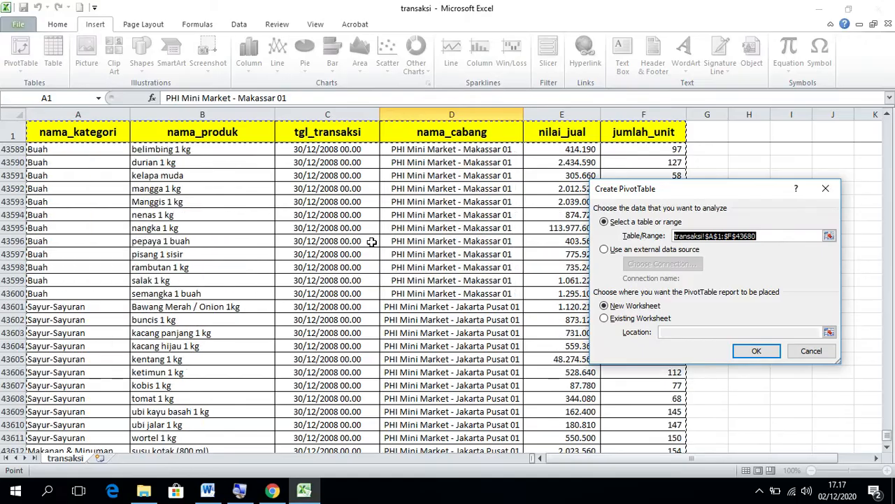
pyautogui.scroll(20, 331, 217)
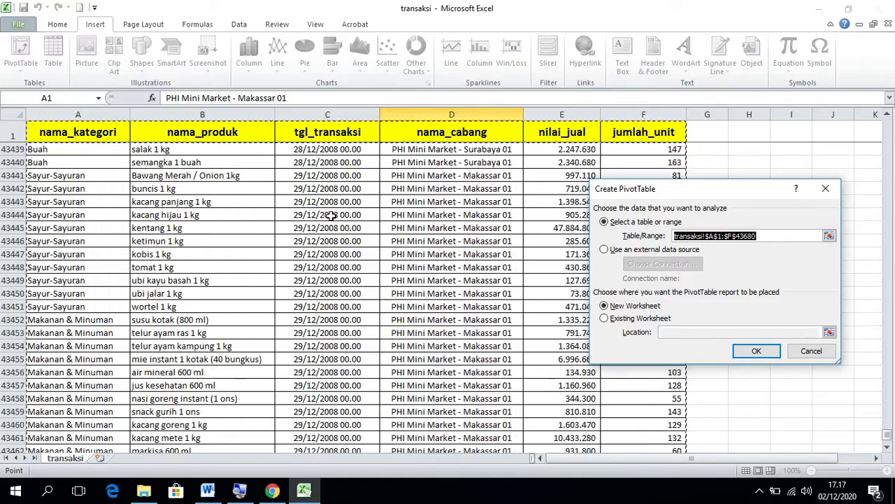
pyautogui.scroll(20, 381, 219)
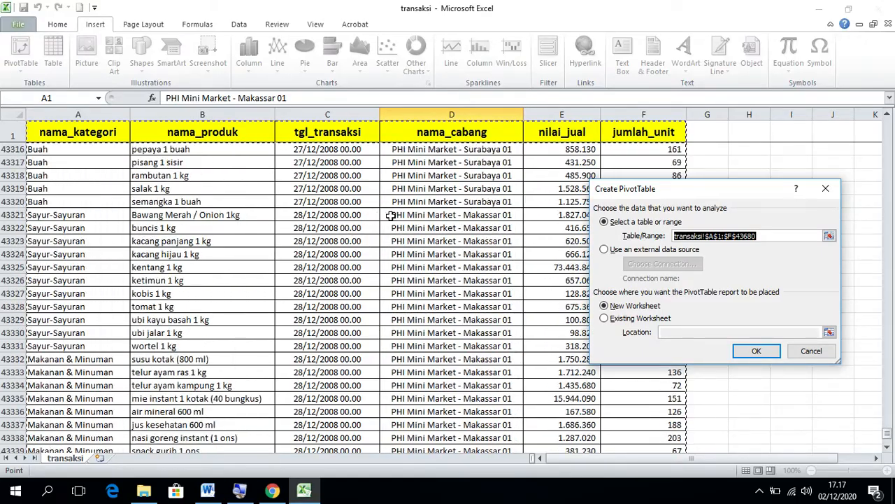
pyautogui.moveTo(890, 436); pyautogui.dragTo(886, 123)
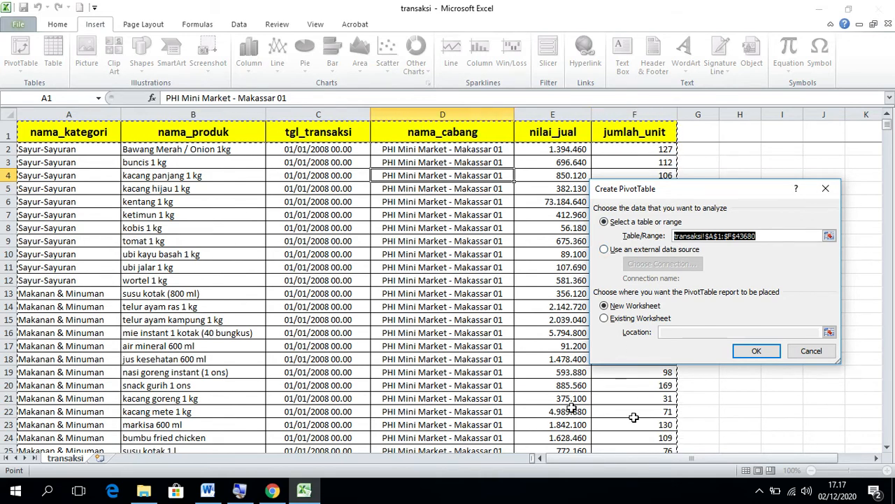
pyautogui.click(757, 352)
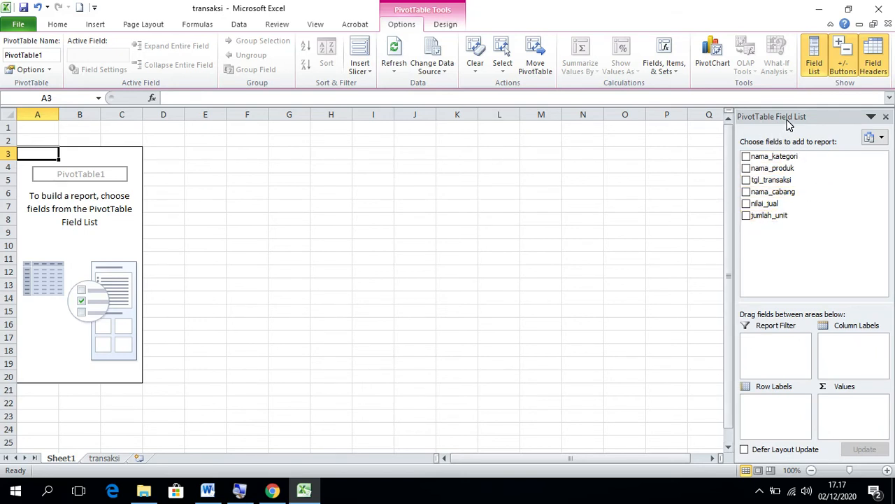
# Add nama_kategori as the pivot table's row labels, and sum jumlah_unit before replacing it with the sum of nilai_jual
pyautogui.click(746, 157)
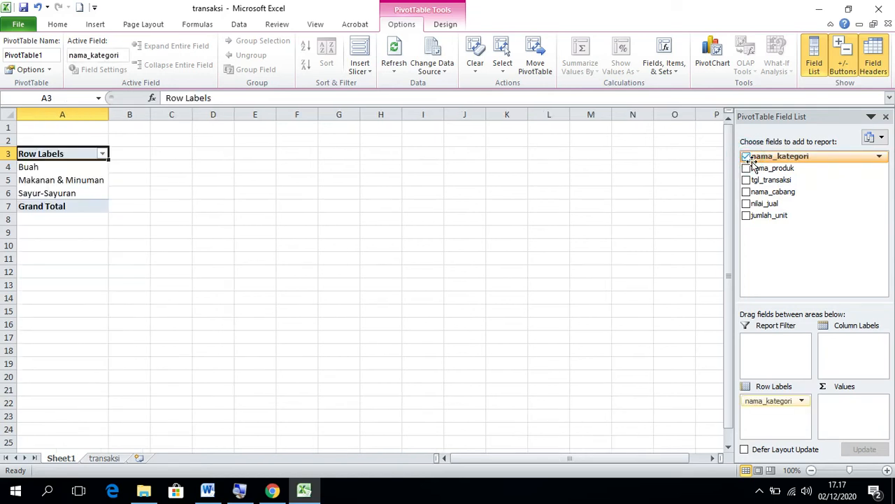
pyautogui.click(745, 216)
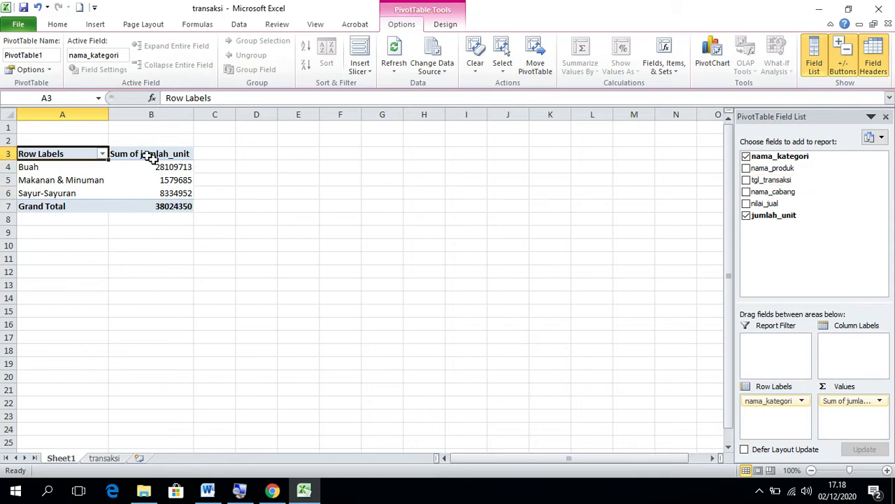
pyautogui.click(746, 216)
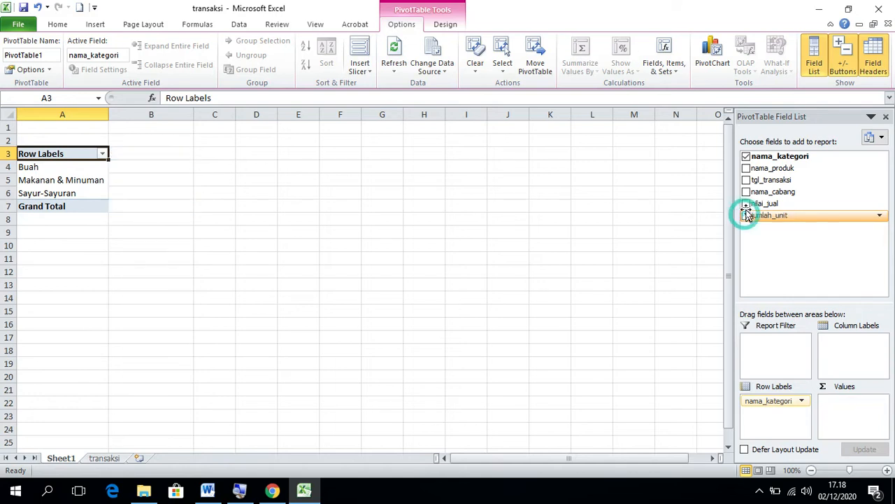
pyautogui.click(746, 204)
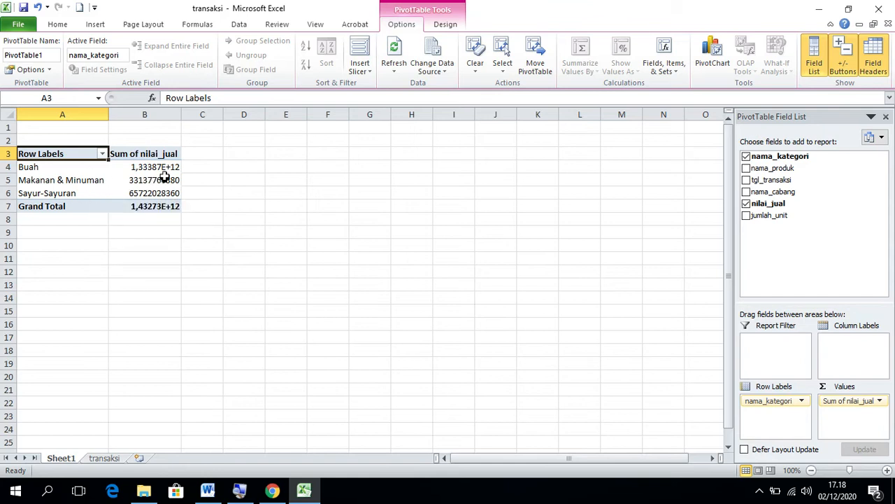
# Widen column B slightly and format the Buah sum in B4 as Number
pyautogui.moveTo(172, 174)
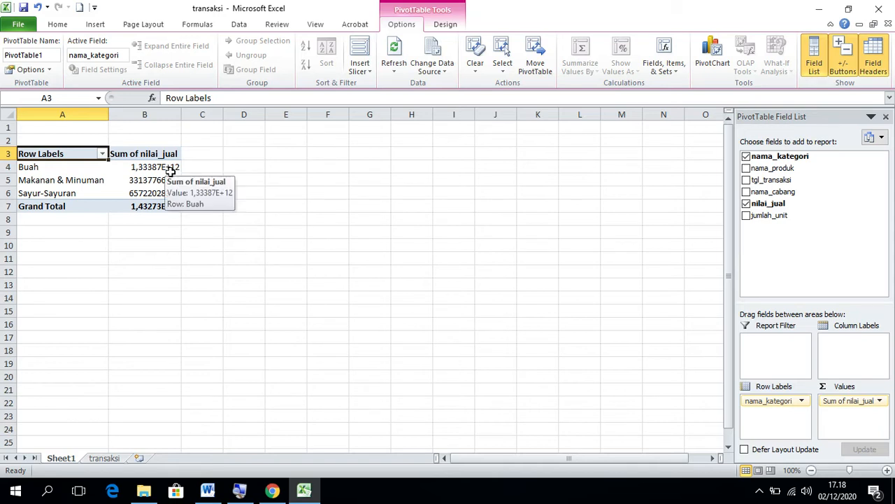
pyautogui.click(170, 171)
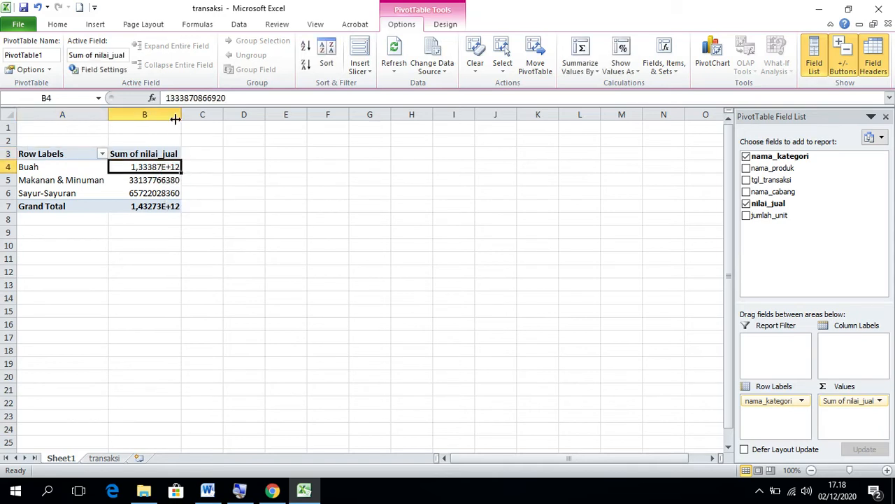
pyautogui.moveTo(181, 114); pyautogui.dragTo(191, 115)
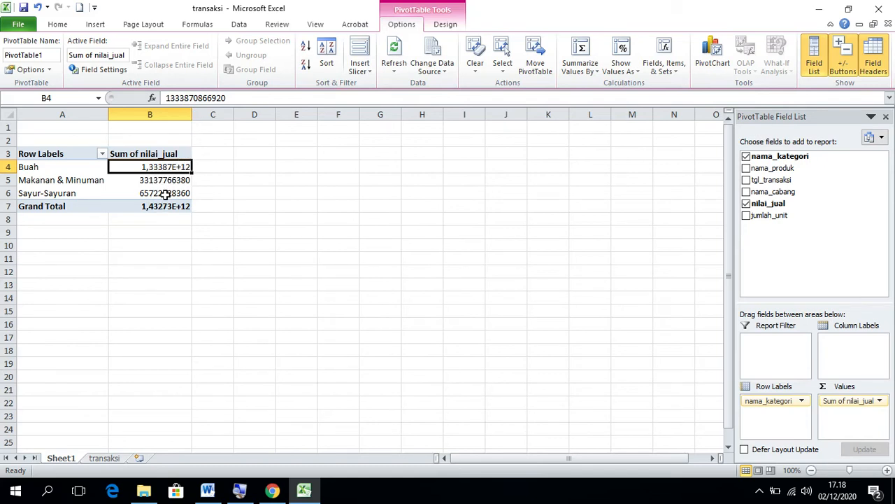
pyautogui.moveTo(173, 180)
pyautogui.click(59, 26)
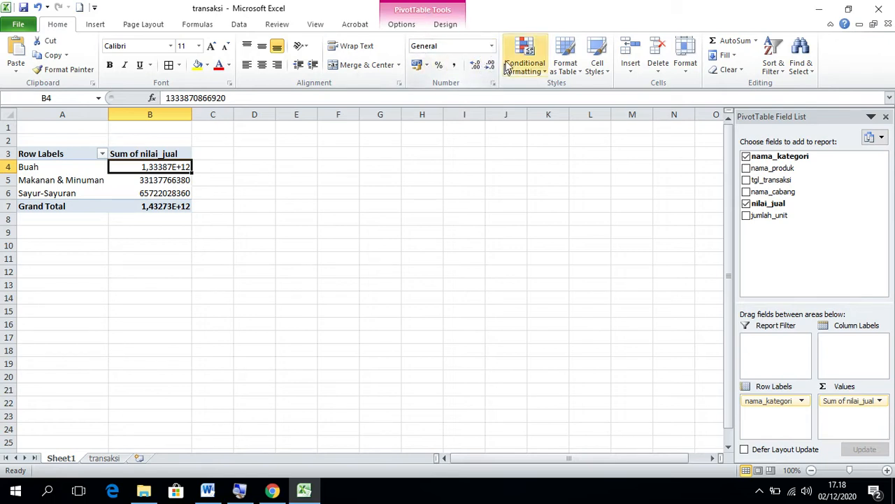
pyautogui.click(492, 46)
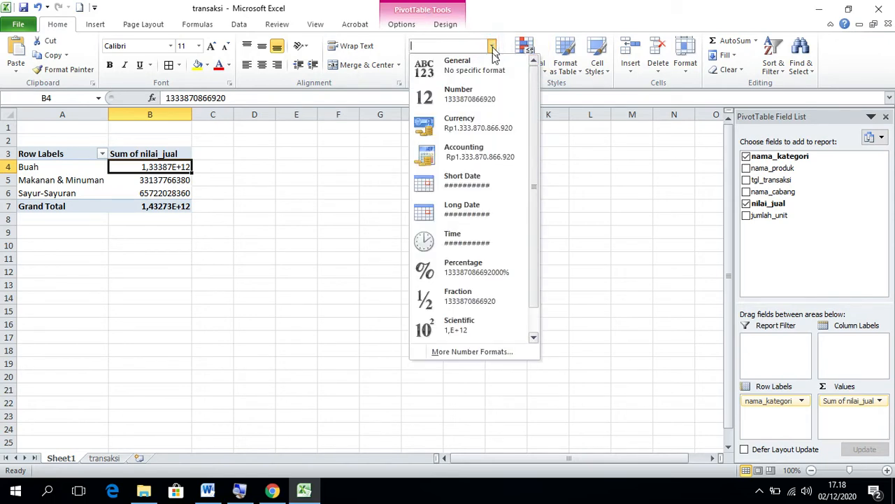
pyautogui.click(468, 104)
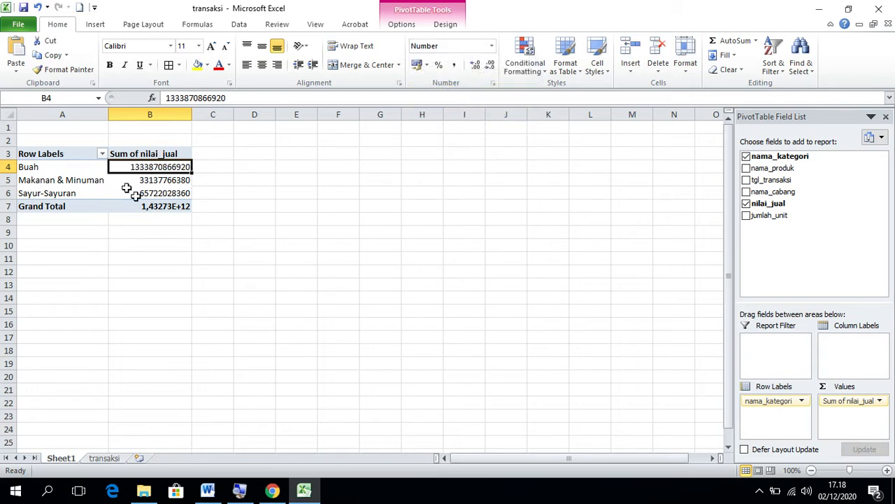
# Widen column B a little more, format the Grand Total in B7 as Number, and review the nilai_jual sum of each category
pyautogui.click(158, 207)
pyautogui.moveTo(193, 114); pyautogui.dragTo(197, 114)
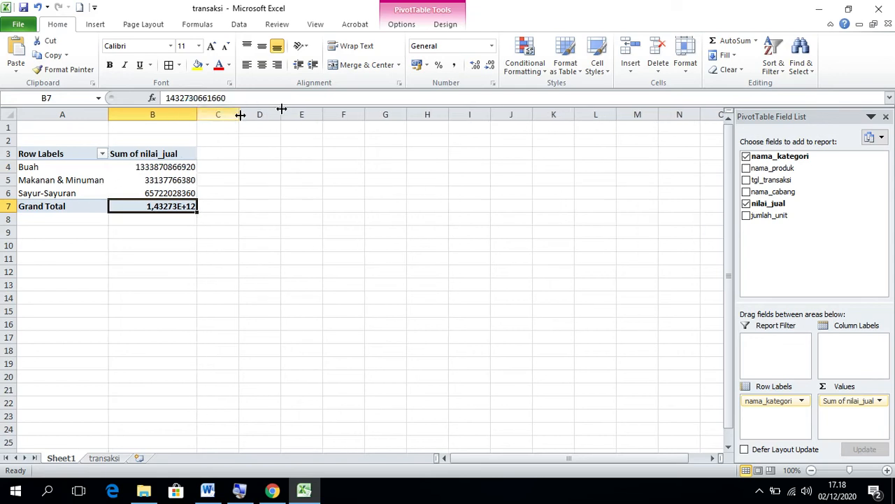
pyautogui.click(491, 46)
pyautogui.click(467, 103)
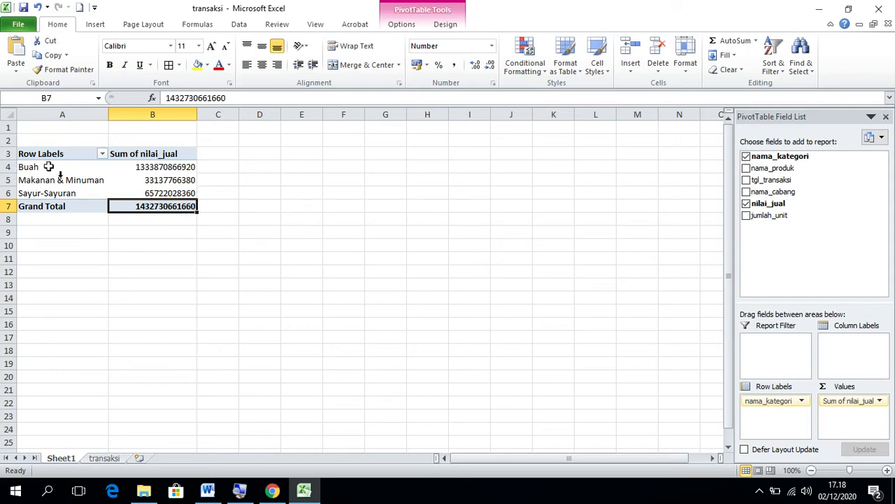
pyautogui.moveTo(28, 167); pyautogui.dragTo(160, 168)
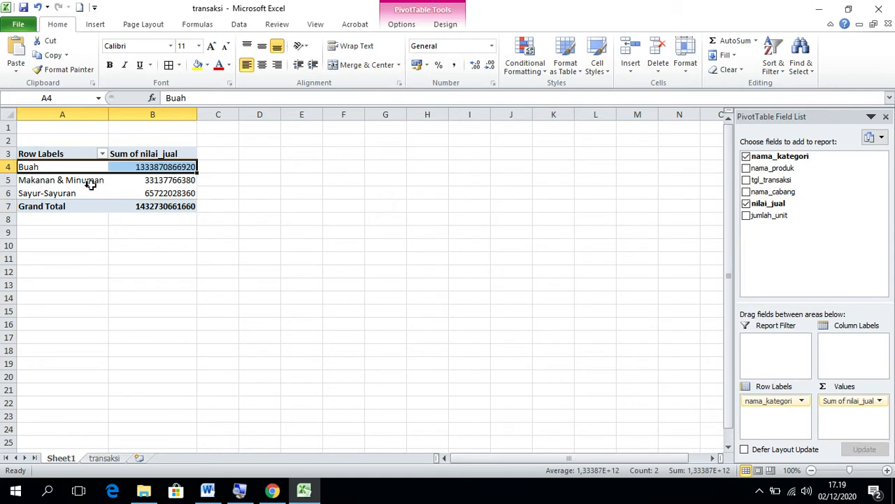
pyautogui.click(169, 180)
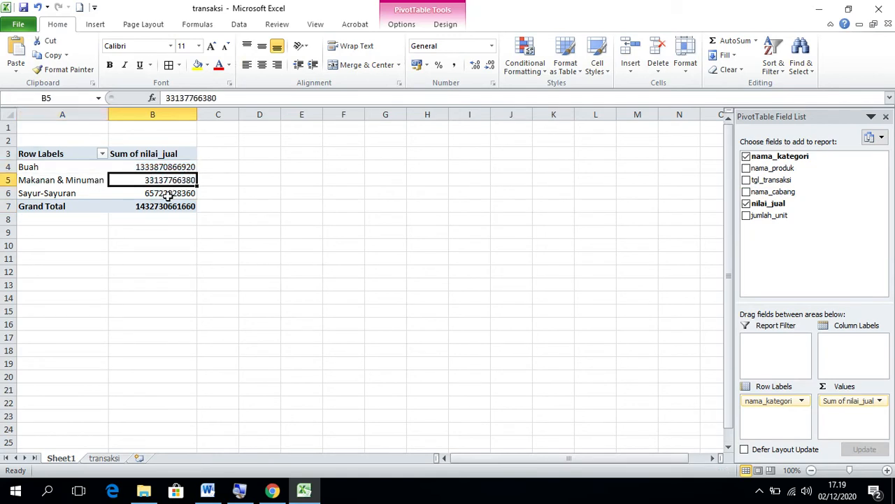
pyautogui.click(169, 193)
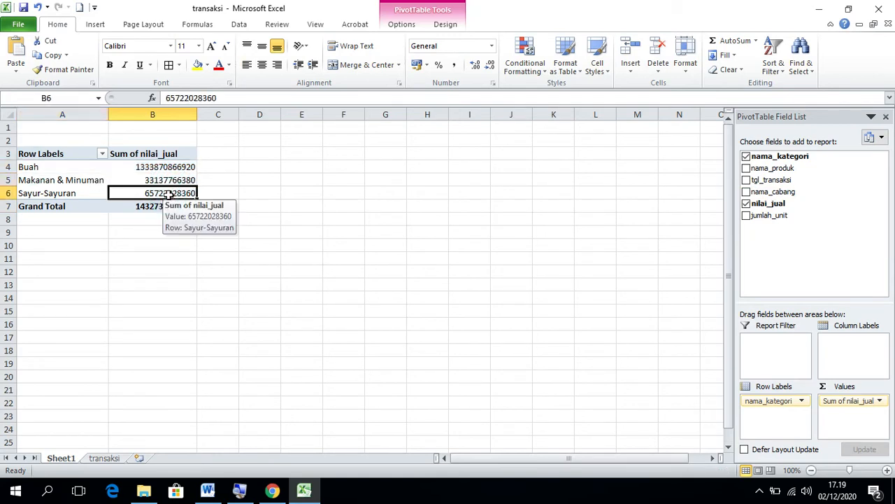
pyautogui.click(360, 168)
pyautogui.click(141, 171)
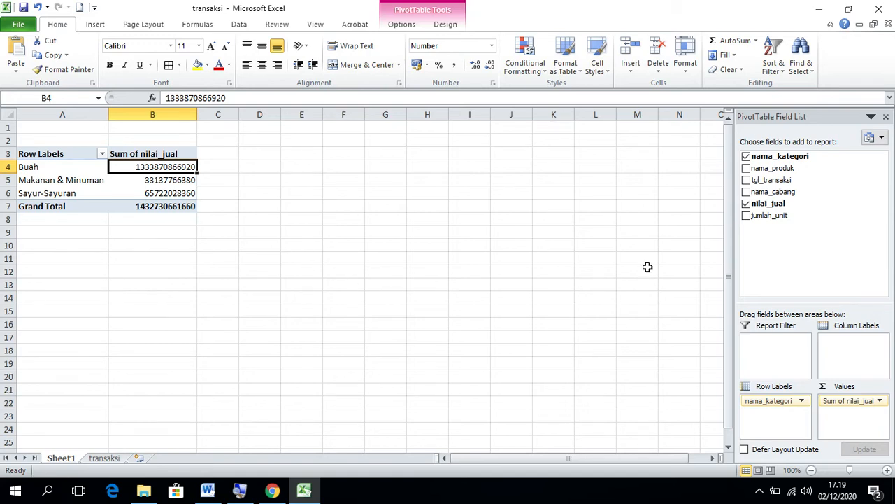
# Replace the pivot table's fields with nama_cabang as row labels and the sum of jumlah_unit, and check each branch's value
pyautogui.click(746, 203)
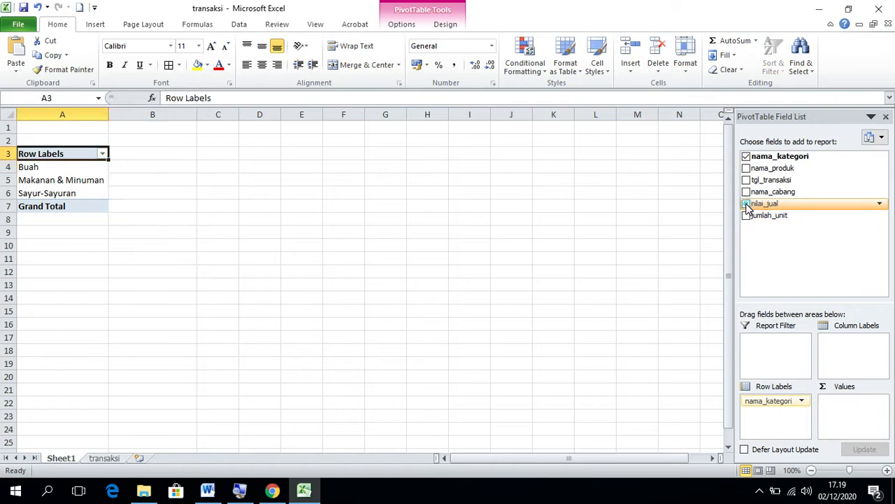
pyautogui.click(747, 157)
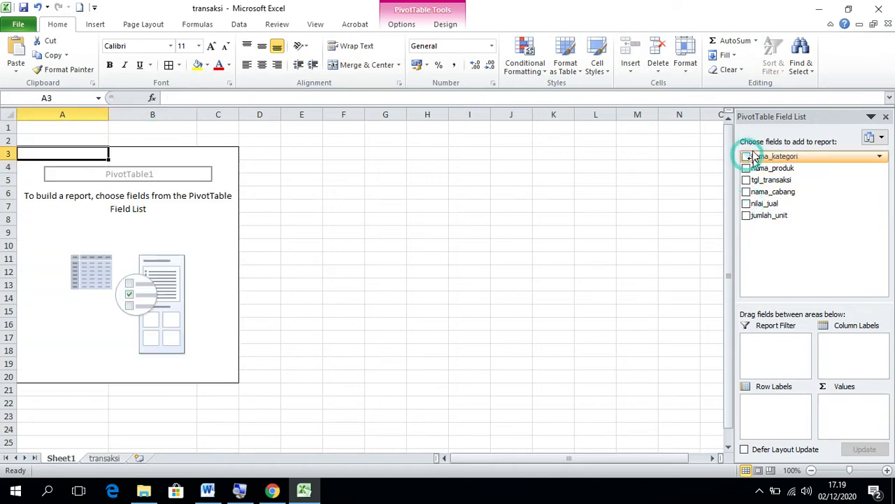
pyautogui.click(745, 192)
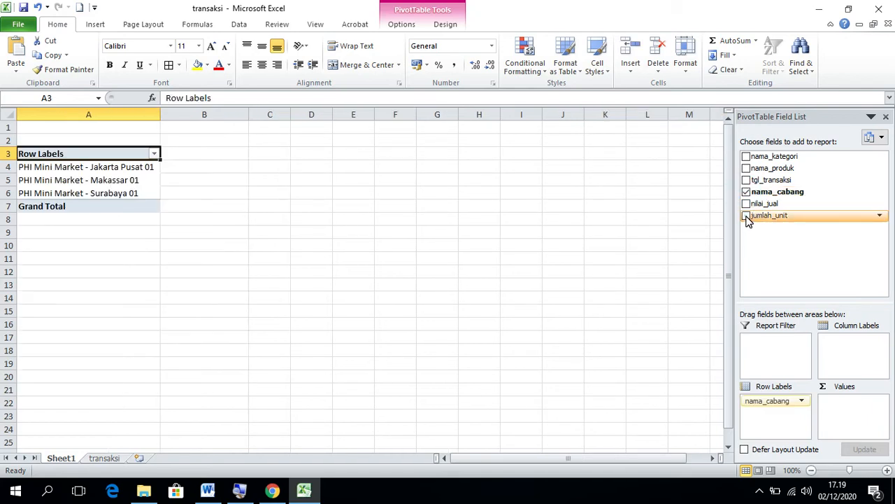
pyautogui.click(746, 215)
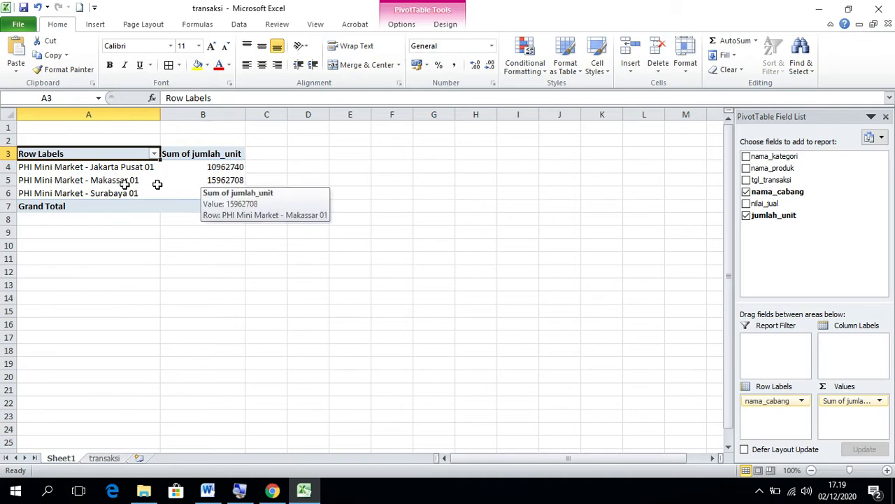
pyautogui.click(244, 179)
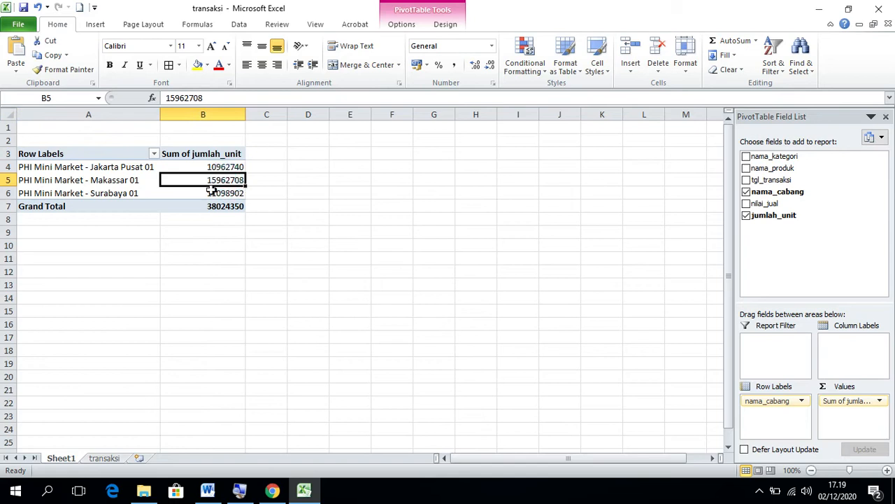
pyautogui.click(225, 194)
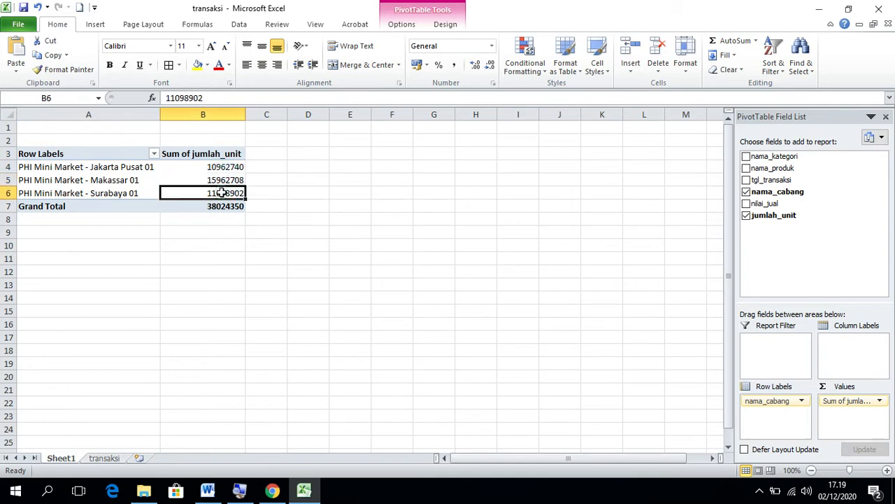
pyautogui.click(223, 166)
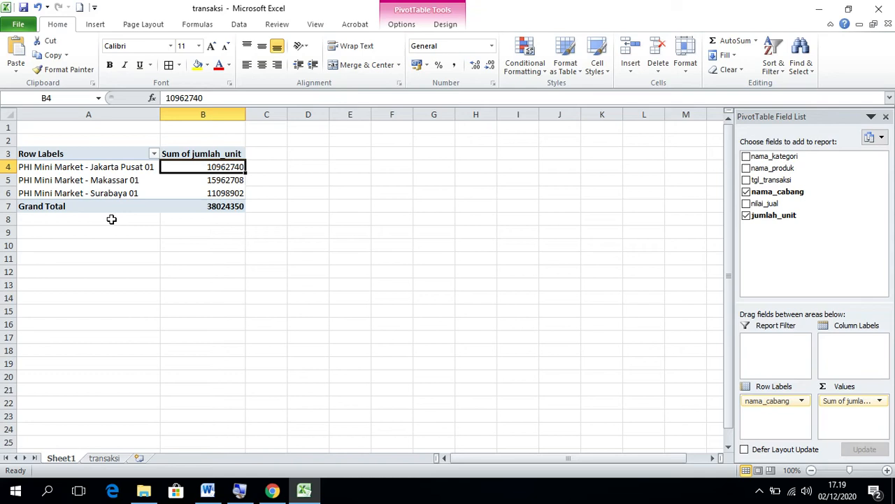
# Create a PivotTable with PivotChart on a new worksheet from the transaksi data range $A$1:$F$43680
pyautogui.click(303, 490)
pyautogui.click(303, 491)
pyautogui.click(97, 24)
pyautogui.click(240, 398)
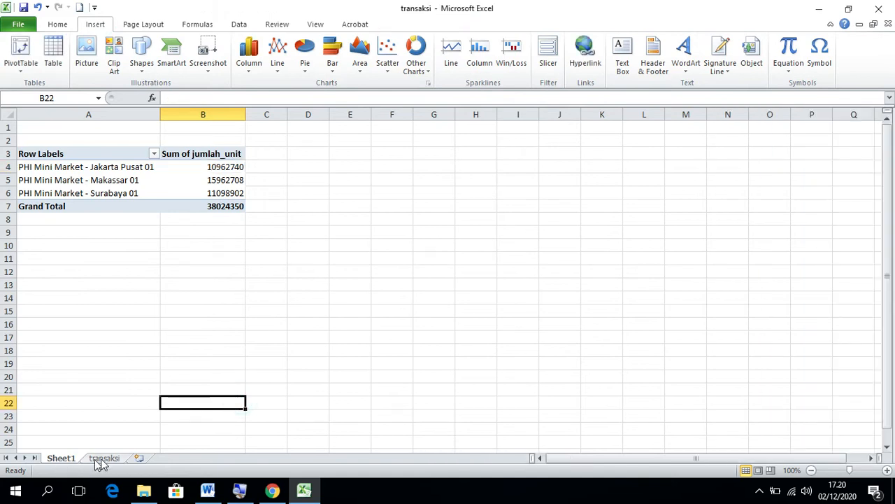
pyautogui.click(101, 458)
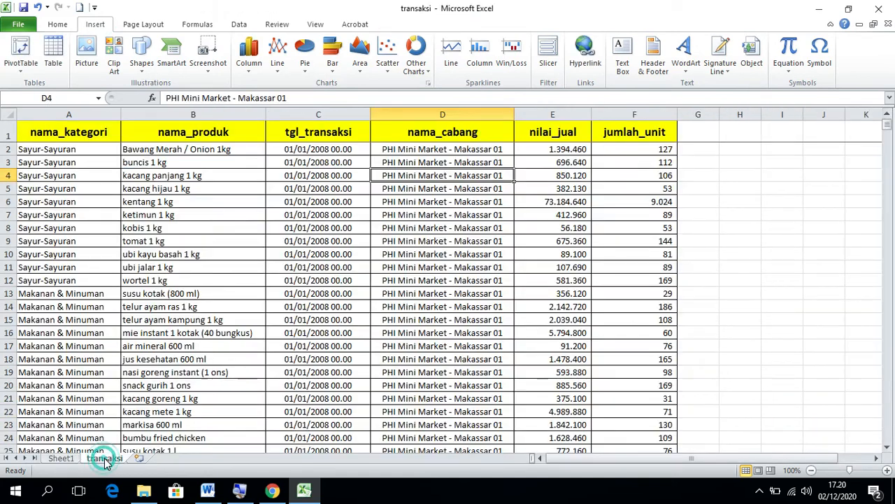
pyautogui.click(22, 69)
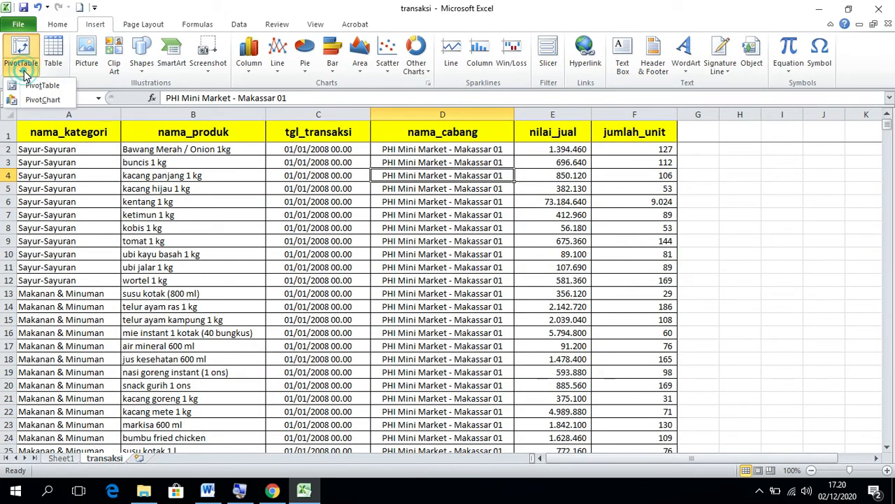
pyautogui.click(49, 102)
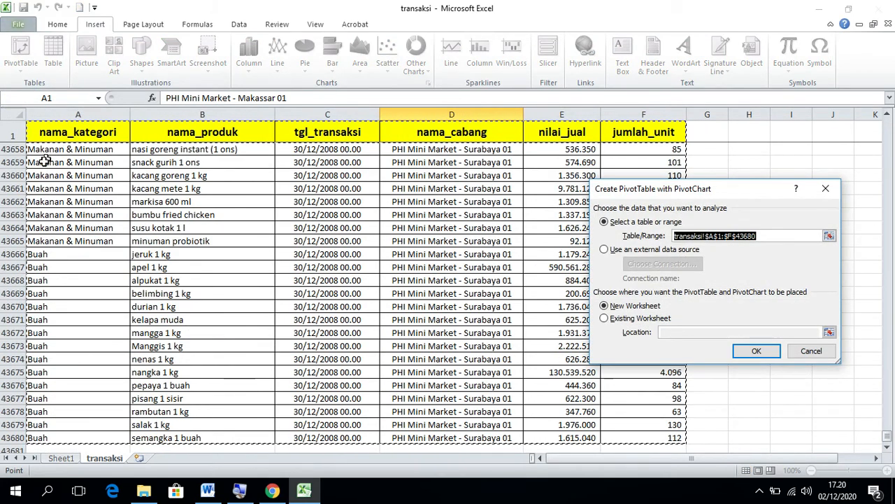
pyautogui.click(759, 351)
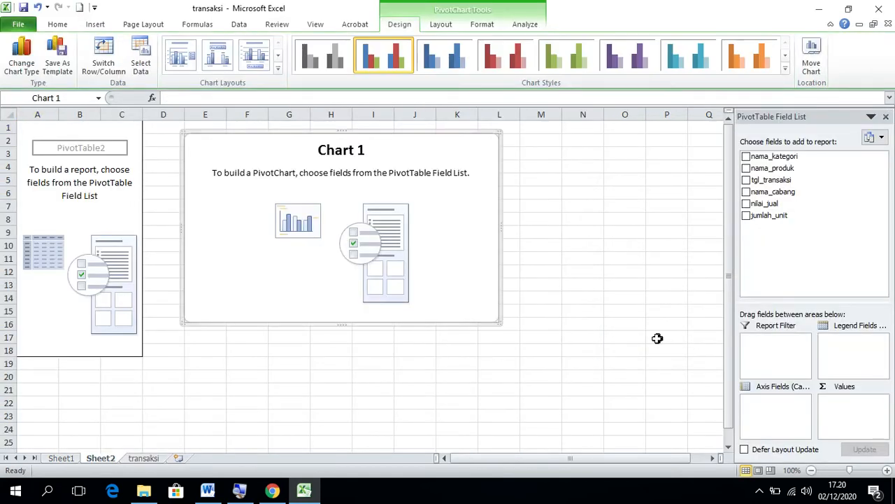
# Chart the sum of jumlah_unit with nama_cabang as the axis field, and deselect the chart
pyautogui.click(746, 192)
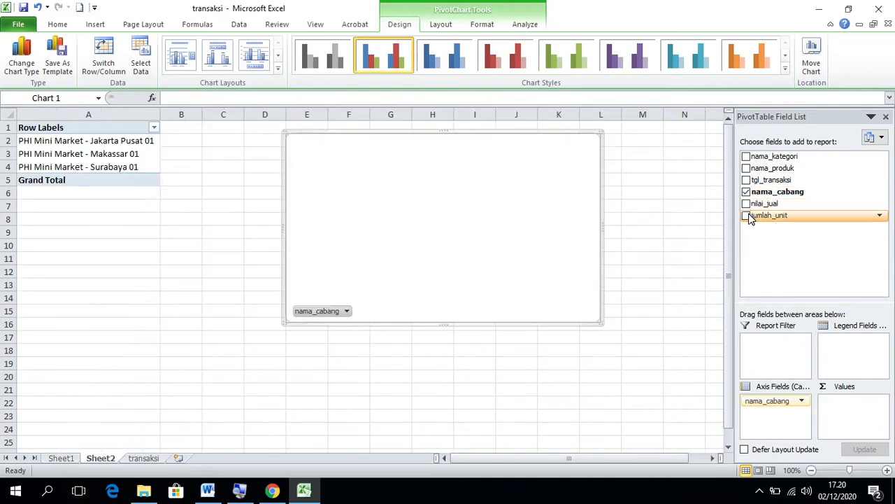
pyautogui.click(747, 216)
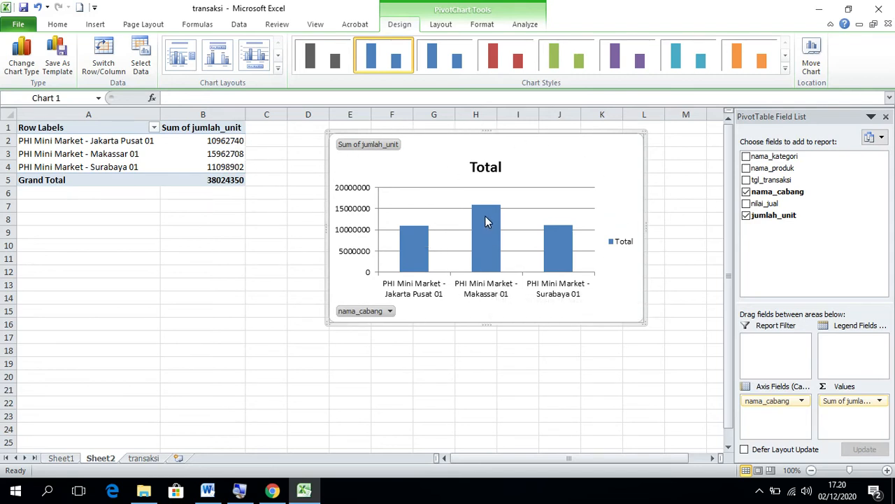
pyautogui.moveTo(488, 214)
pyautogui.click(487, 403)
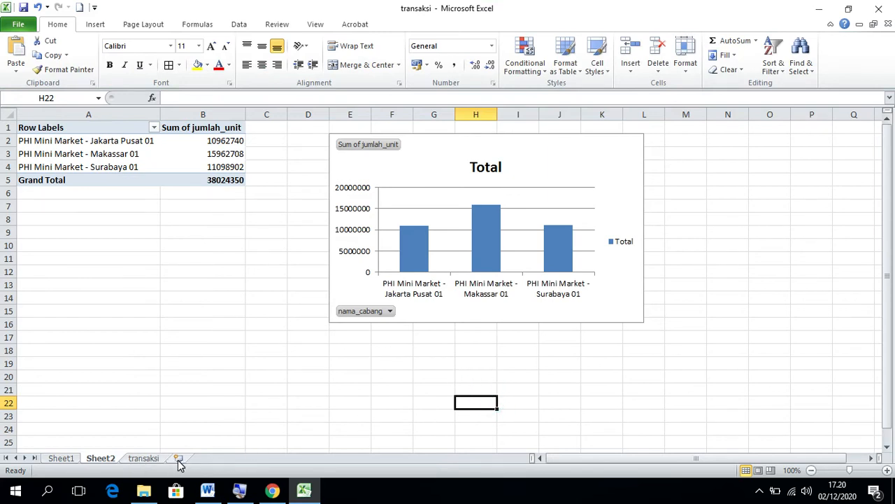
# Add a new worksheet and enter the brand headers OPPO, SAMSUNG, NOKIA and VIVO in B1:E1
pyautogui.click(179, 459)
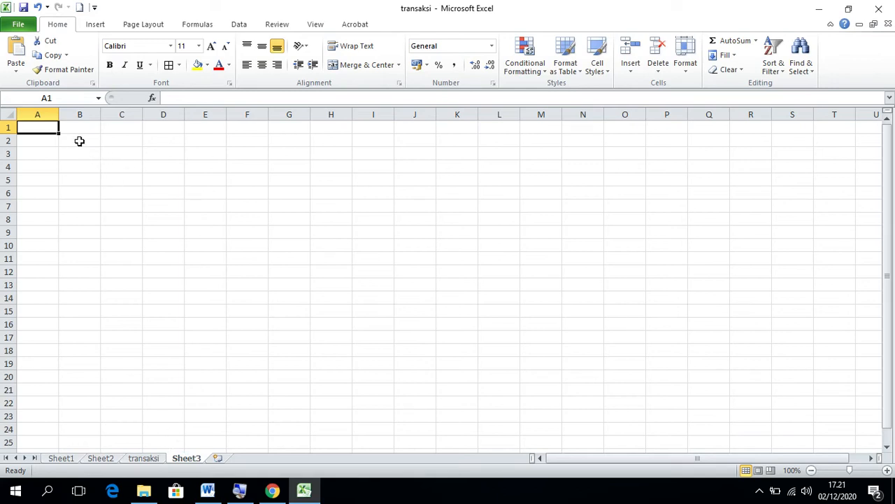
pyautogui.click(80, 141)
pyautogui.click(78, 127)
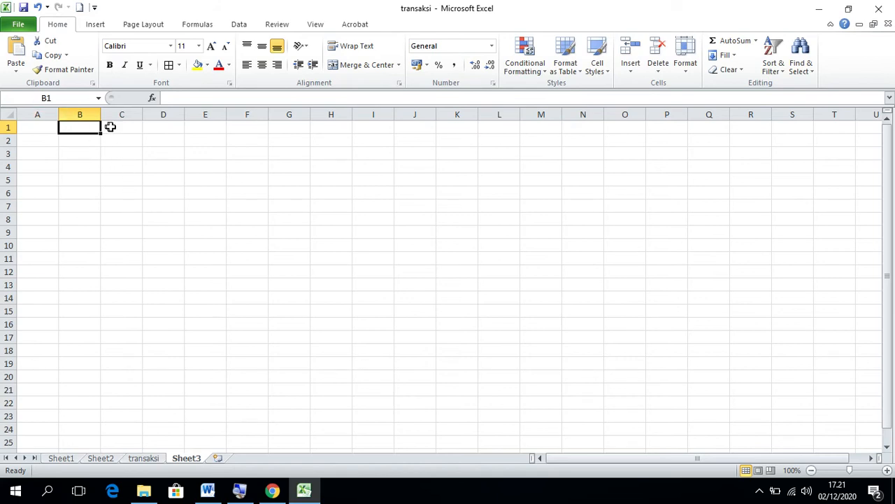
pyautogui.write('S')
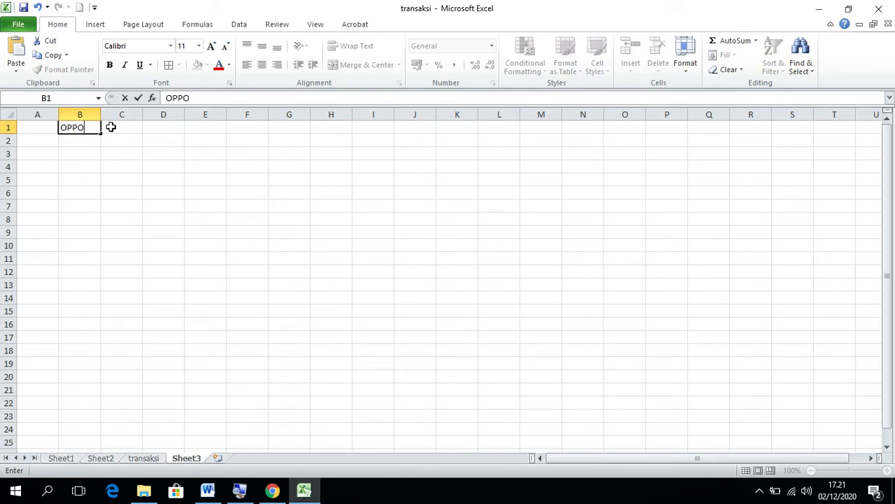
pyautogui.write('PPO')
pyautogui.click(110, 127)
pyautogui.write('SAMSUNG')
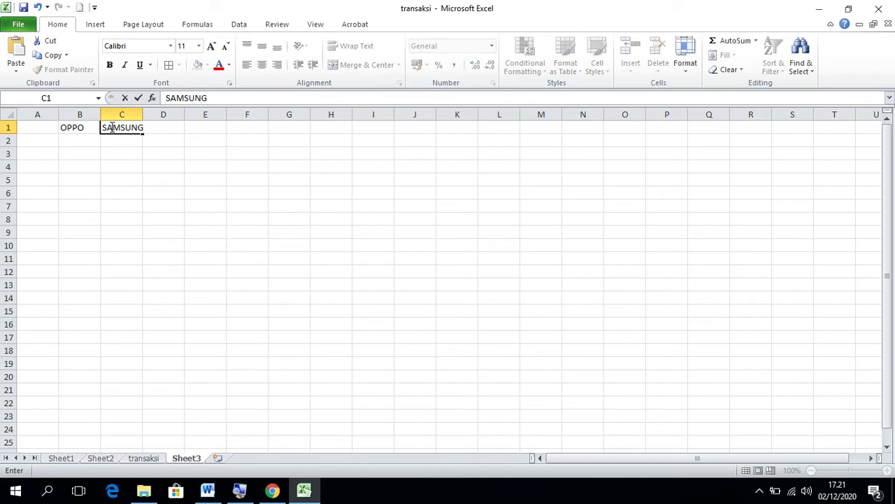
pyautogui.press('Tab')
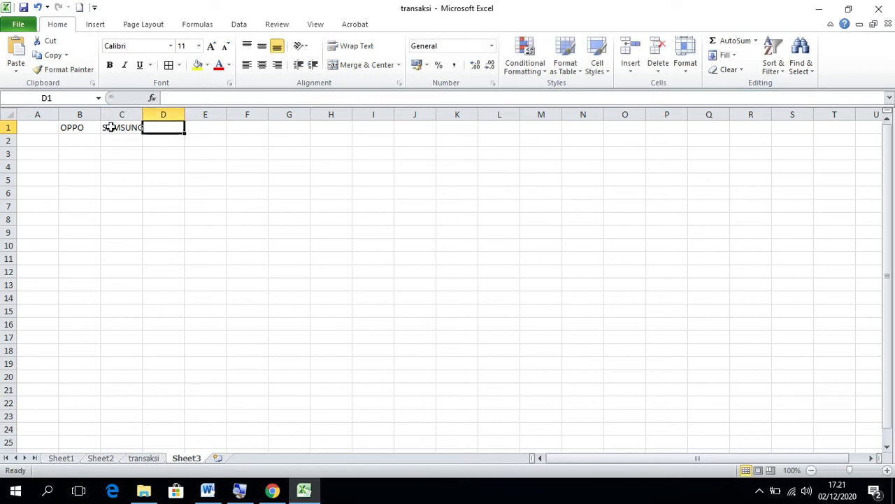
pyautogui.write('NOKIA')
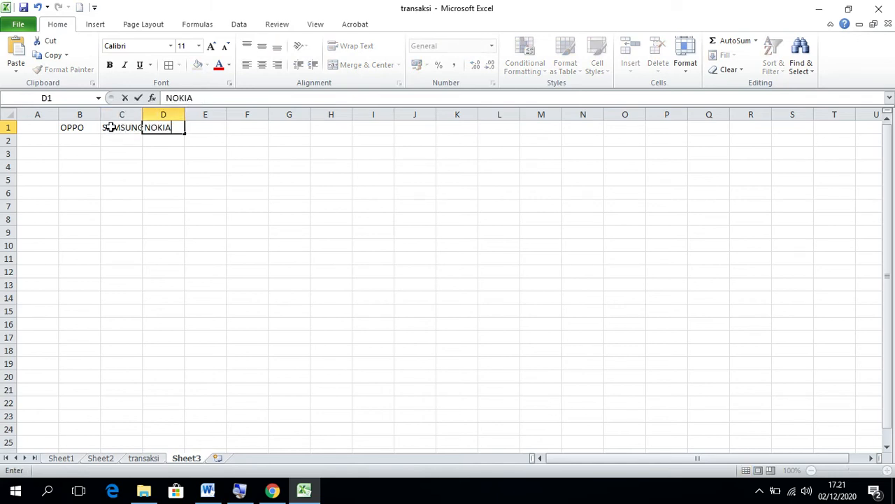
pyautogui.press('Tab')
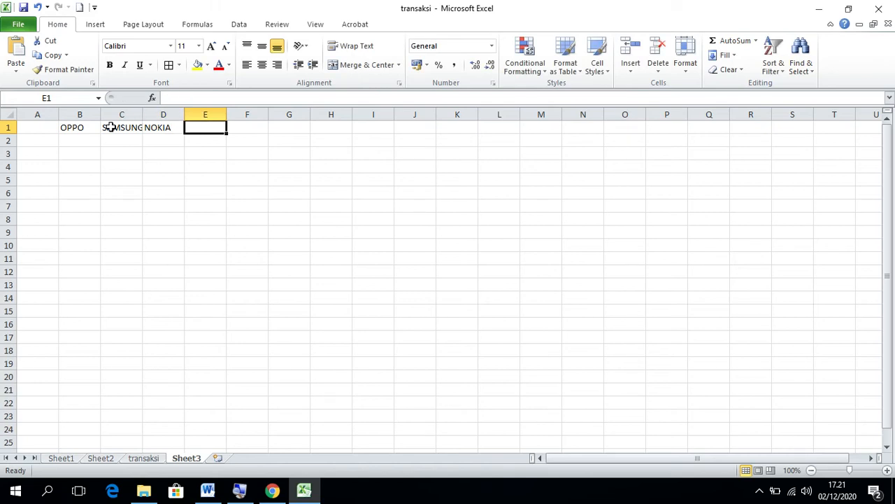
pyautogui.write('V')
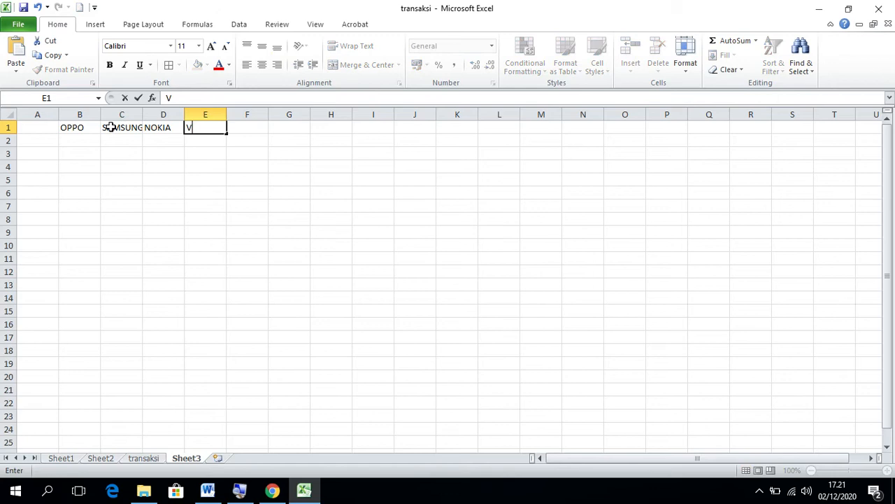
pyautogui.write('IVO')
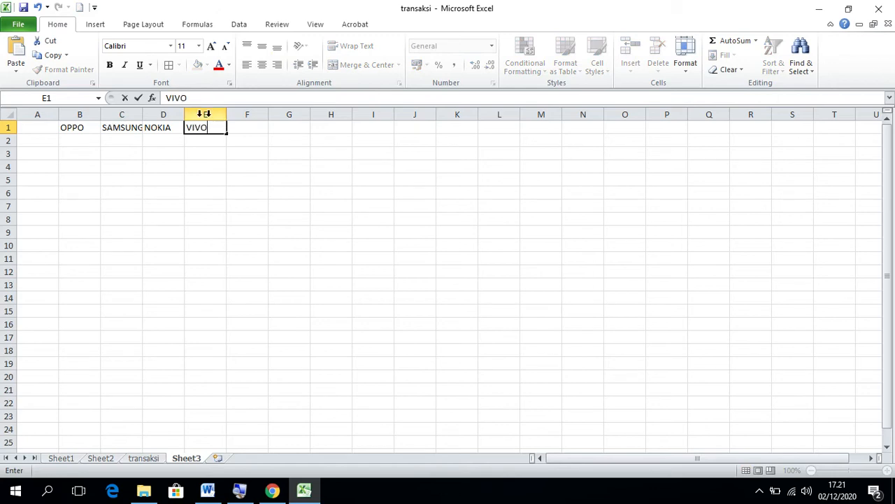
# Widen column C to fit its header and apply all borders to the range A1:F10
pyautogui.click(145, 114)
pyautogui.moveTo(144, 114); pyautogui.dragTo(158, 114)
pyautogui.moveTo(38, 126); pyautogui.dragTo(256, 244)
pyautogui.click(168, 64)
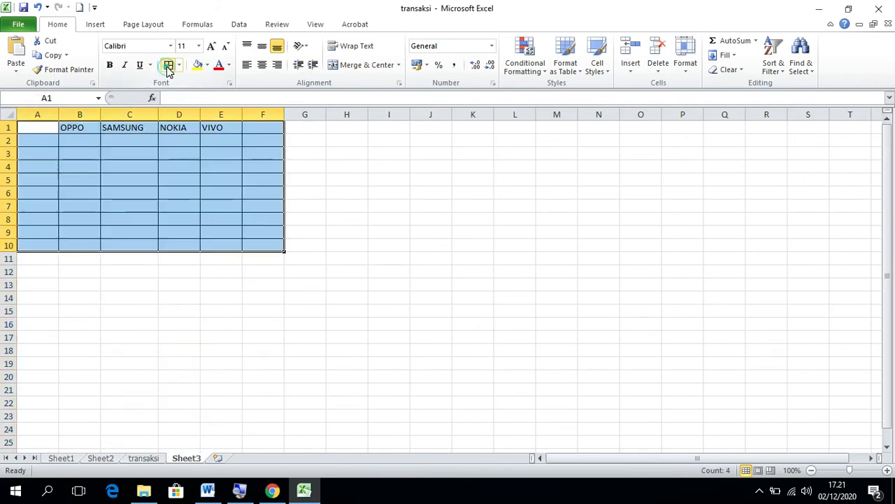
pyautogui.click(161, 233)
# Enter BB as the fifth brand header in F1
pyautogui.click(260, 130)
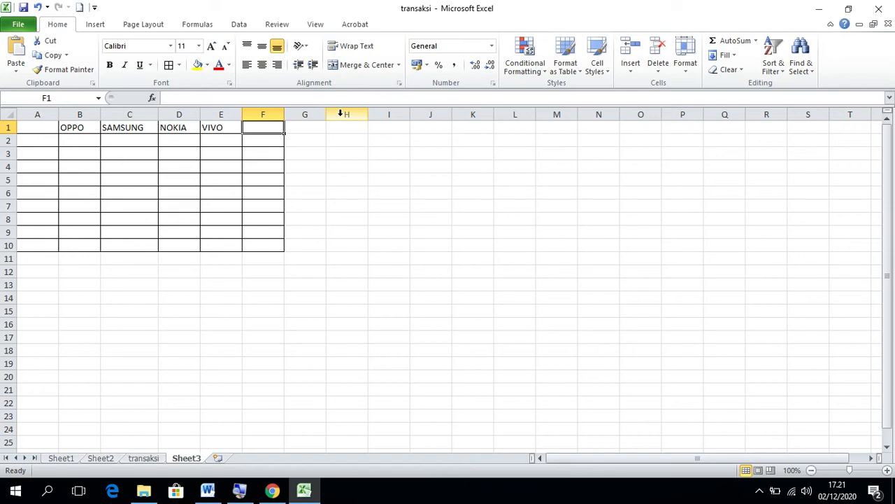
pyautogui.write('BB')
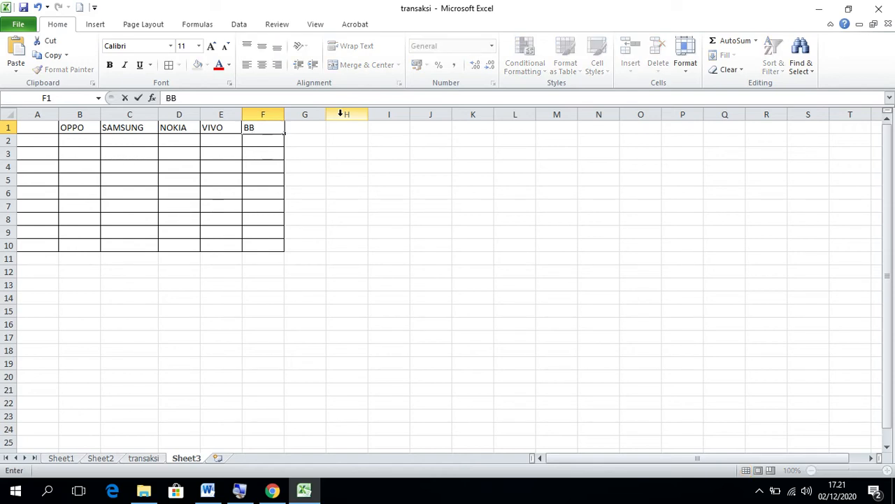
pyautogui.click(256, 189)
# Enter Januari in A2 and fill the month series down to Desember in A13
pyautogui.click(54, 140)
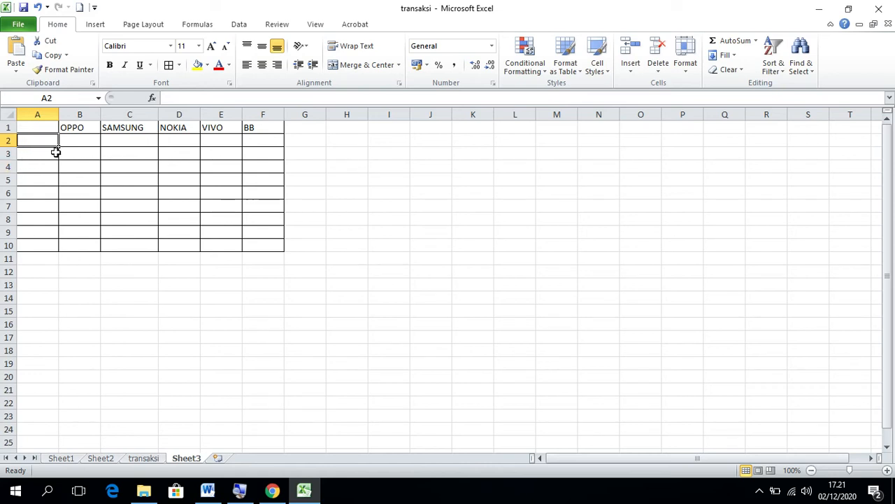
pyautogui.write('Januari')
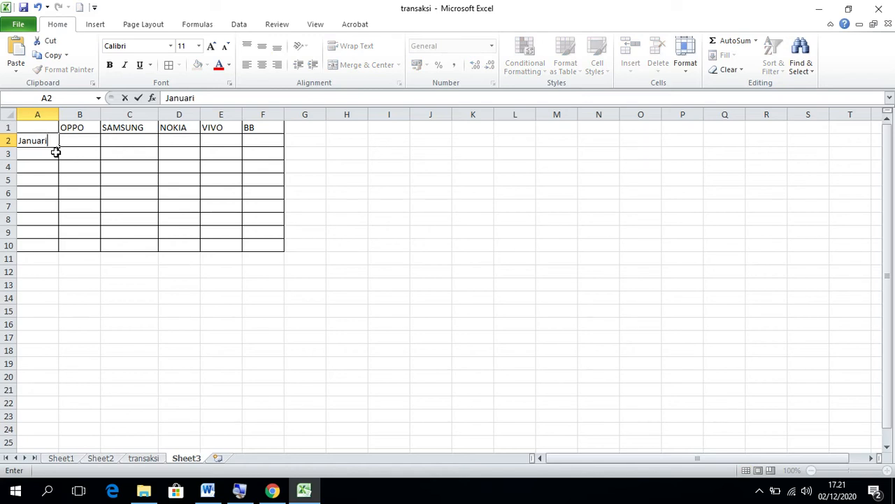
pyautogui.moveTo(60, 147); pyautogui.dragTo(56, 249)
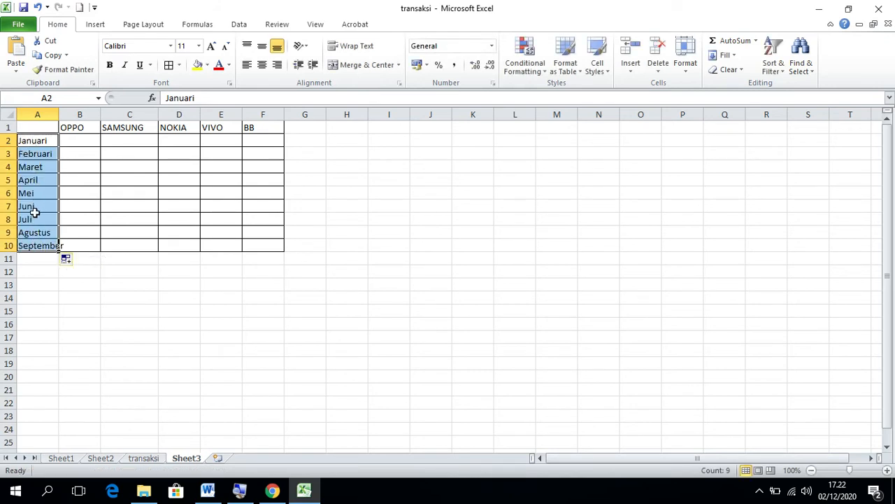
pyautogui.hotkey('ctrl', 'z')
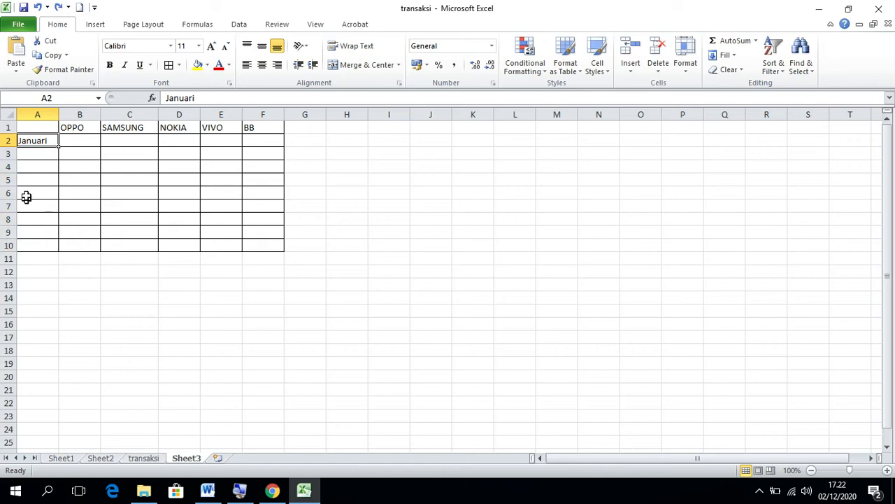
pyautogui.click(60, 147)
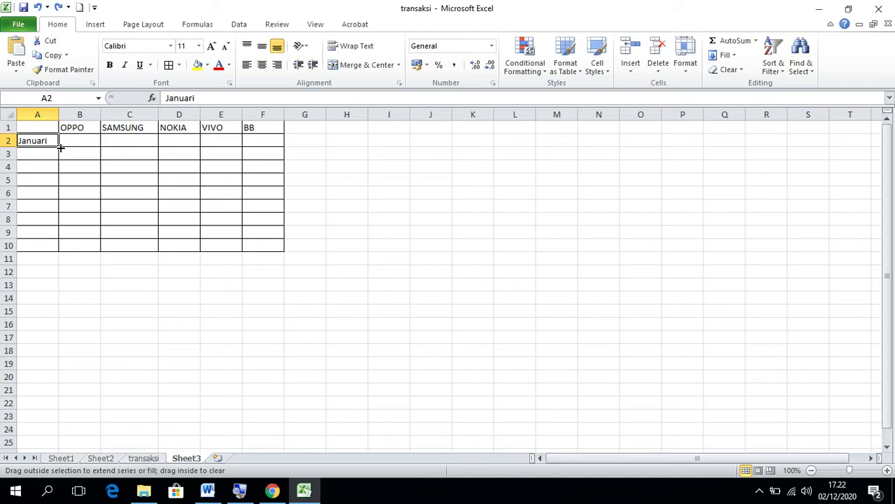
pyautogui.moveTo(60, 147); pyautogui.dragTo(53, 251)
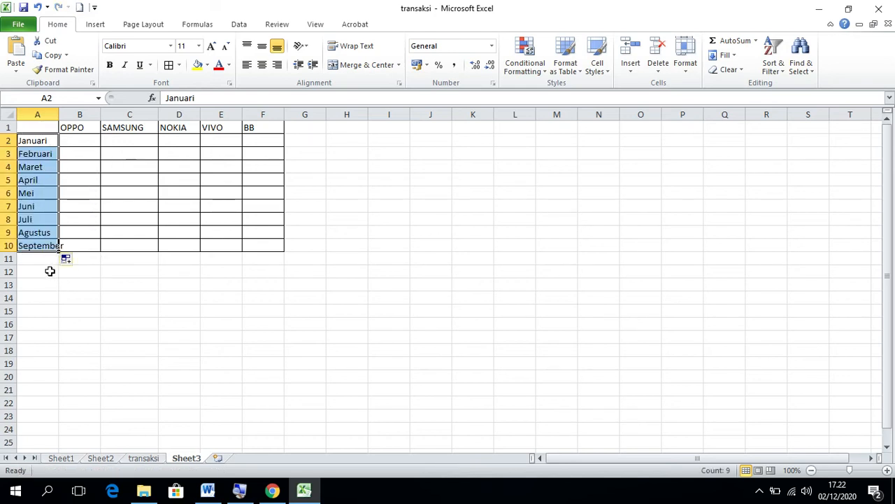
pyautogui.moveTo(60, 252); pyautogui.dragTo(60, 287)
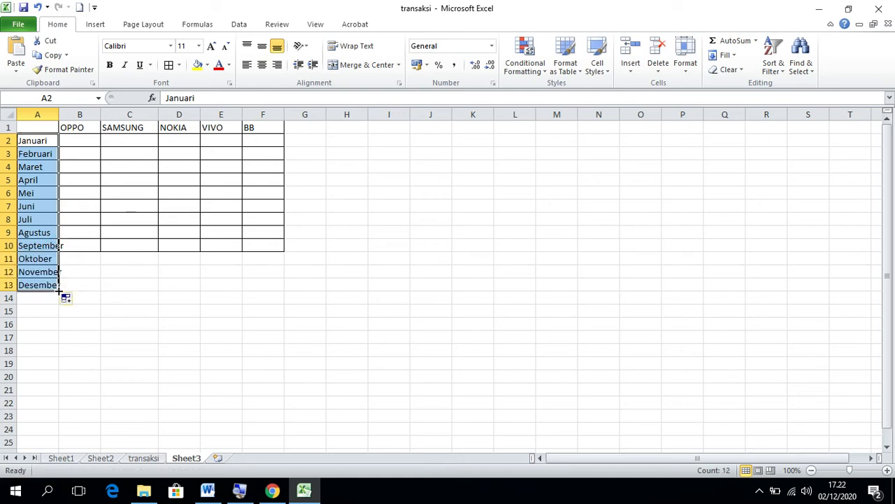
# Extend the table's borders over B10:F13 and widen column A to fit the month names
pyautogui.click(78, 246)
pyautogui.moveTo(77, 245); pyautogui.dragTo(262, 284)
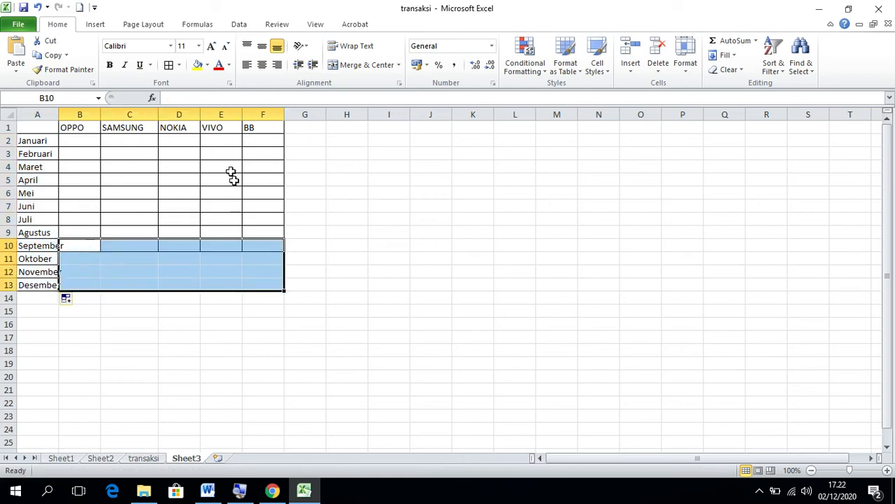
pyautogui.click(168, 65)
pyautogui.click(170, 194)
pyautogui.click(75, 140)
pyautogui.moveTo(57, 114); pyautogui.dragTo(79, 114)
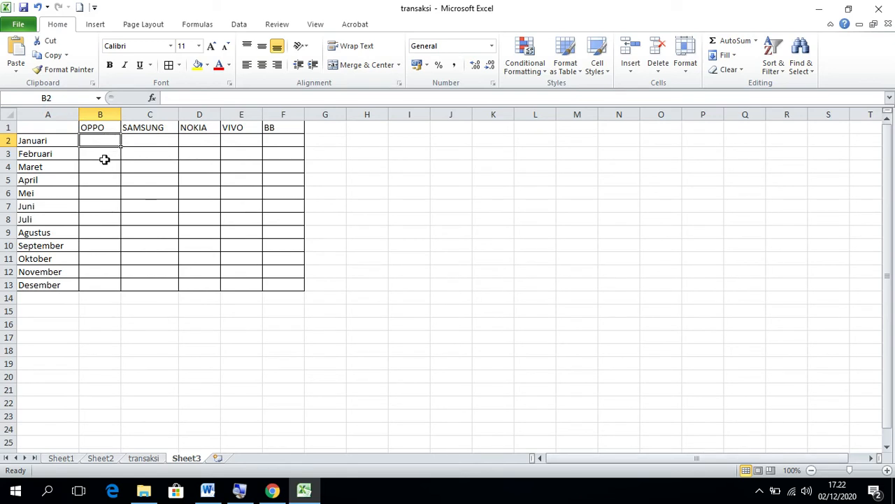
# Fill the Januari row with 21 for OPPO, 23 for SAMSUNG, 35 for NOKIA, 12 for VIVO and 12 for BB
pyautogui.write('21')
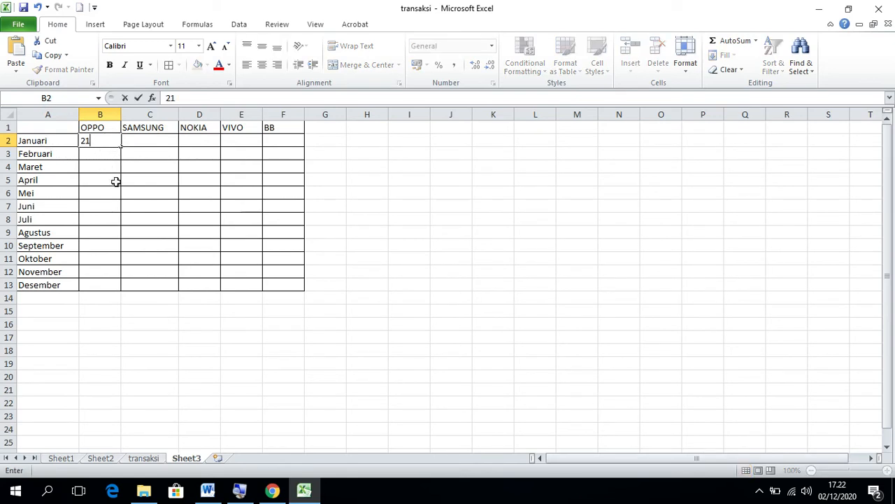
pyautogui.click(144, 141)
pyautogui.write('23')
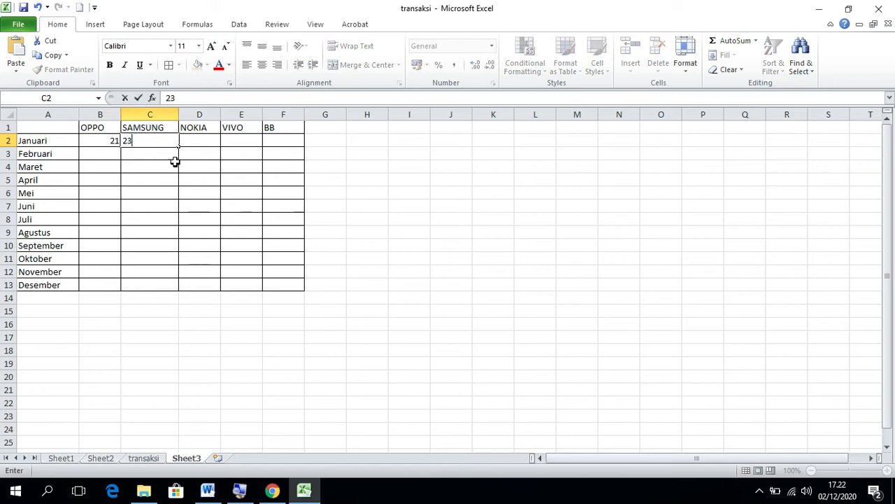
pyautogui.click(194, 141)
pyautogui.write('35')
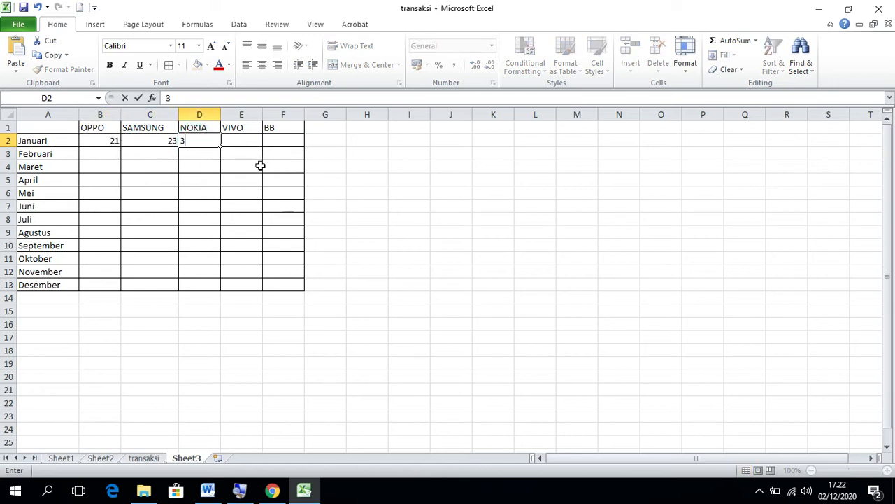
pyautogui.click(240, 145)
pyautogui.write('12')
pyautogui.click(284, 143)
pyautogui.write('12')
# Enter 14 for NOKIA in Mei, 5 for NOKIA in Maret, 15 for SAMSUNG in April and 21 for OPPO in Maret
pyautogui.click(194, 198)
pyautogui.write('14')
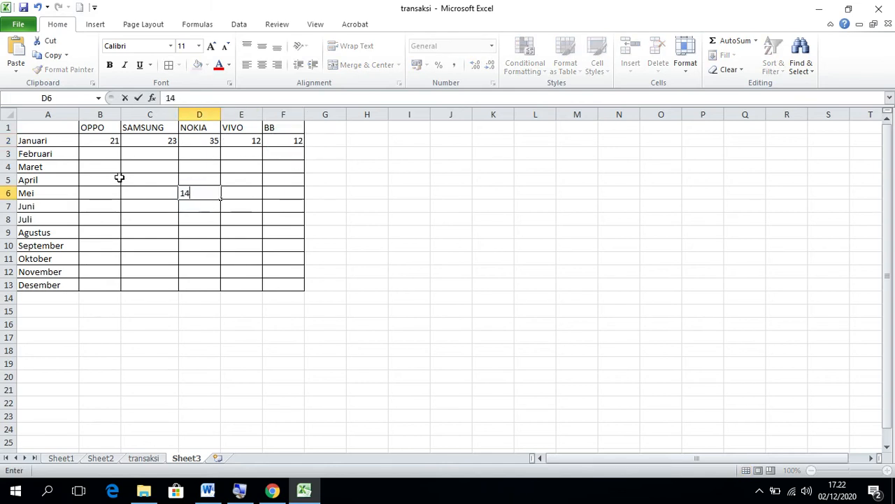
pyautogui.click(201, 169)
pyautogui.write('5')
pyautogui.click(252, 179)
pyautogui.click(164, 176)
pyautogui.write('15')
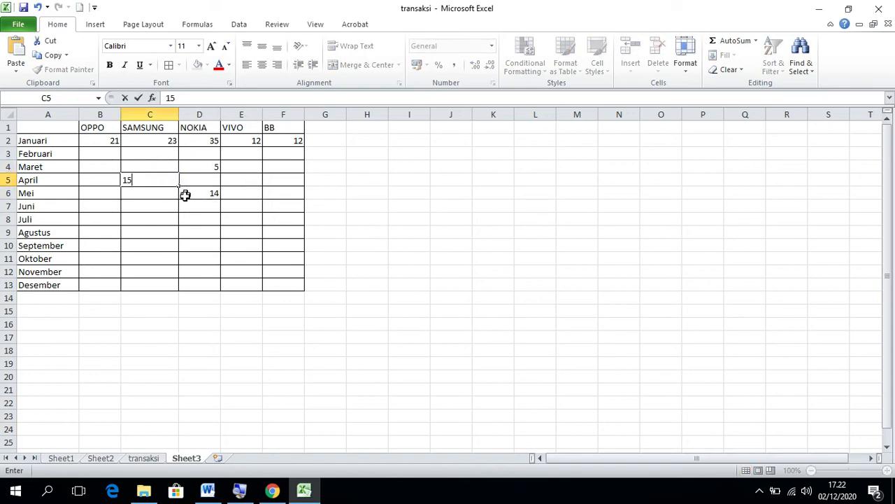
pyautogui.click(100, 161)
pyautogui.write('21')
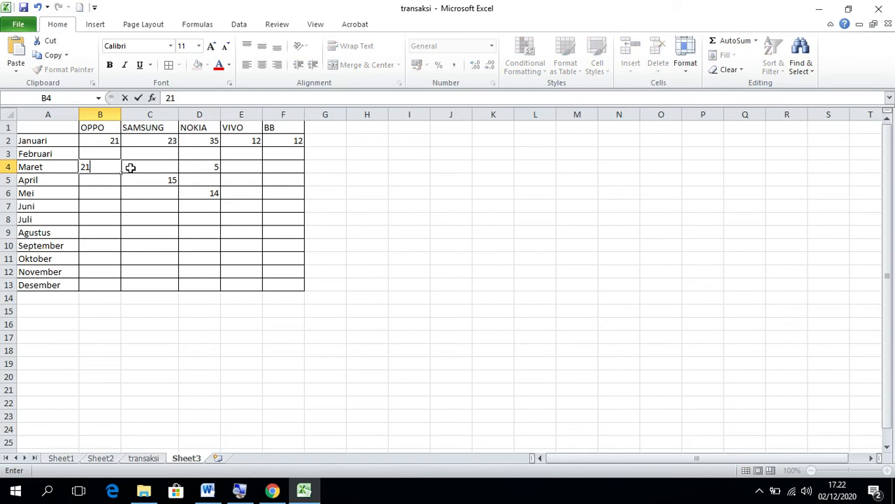
# Enter 22 for SAMSUNG in both Juli and Oktober, 43 for BB in Oktober and 31 for BB in Juni
pyautogui.click(134, 221)
pyautogui.write('22')
pyautogui.click(168, 254)
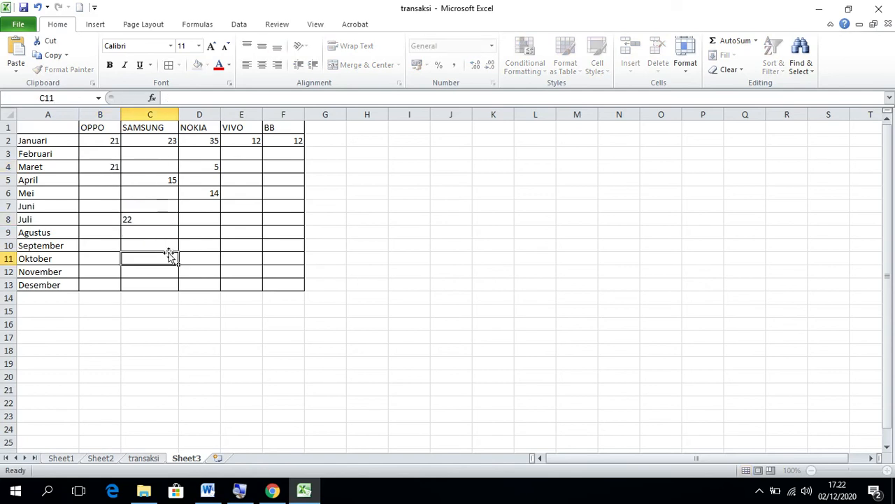
pyautogui.write('22')
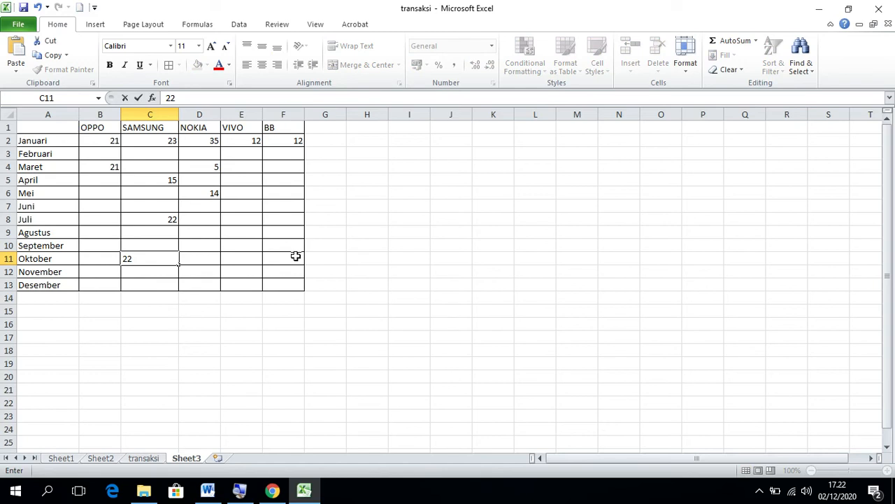
pyautogui.click(296, 256)
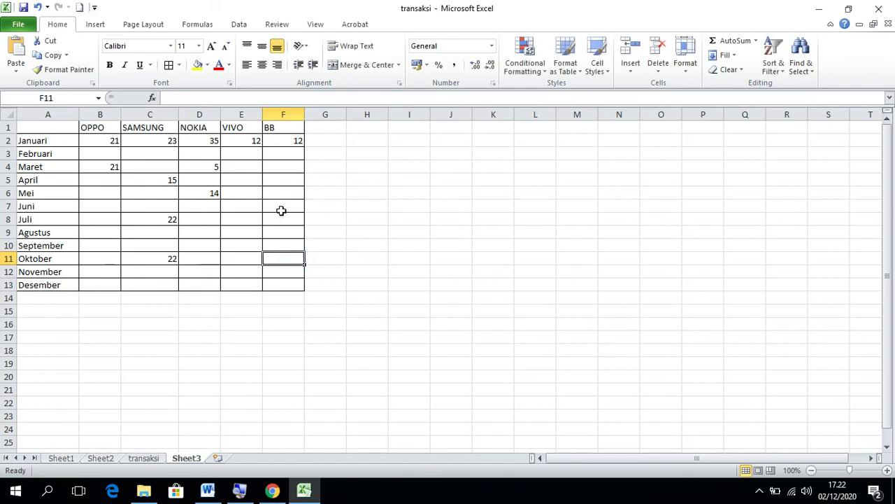
pyautogui.write('43')
pyautogui.click(281, 210)
pyautogui.write('3')
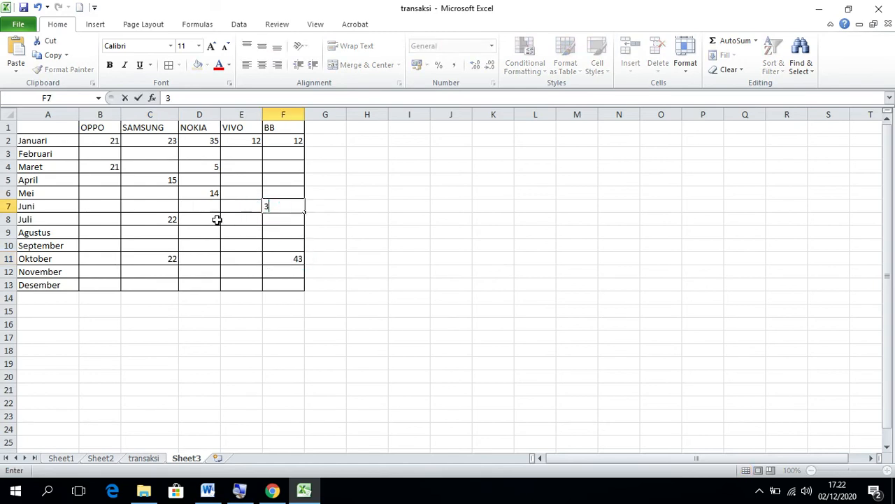
pyautogui.write('1')
# Enter 74 for SAMSUNG in Juni, 23 for OPPO in Mei and 230 for OPPO in Agustus
pyautogui.click(126, 210)
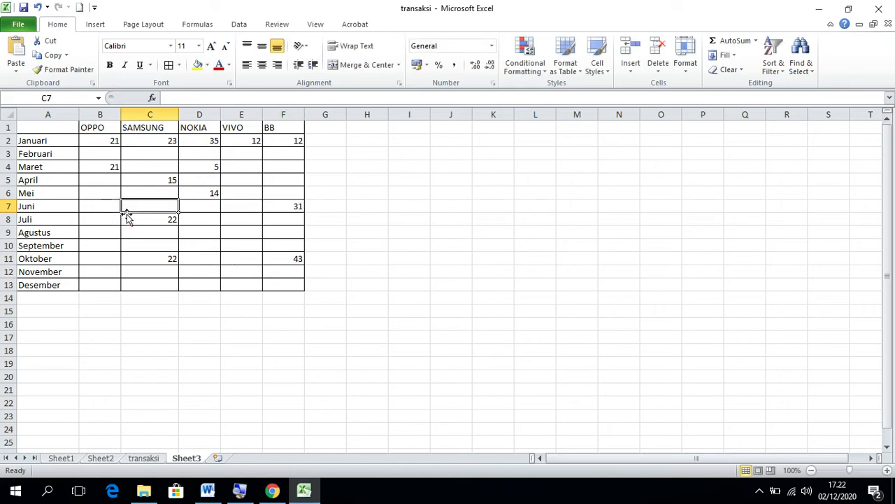
pyautogui.write('74')
pyautogui.press('Up')
pyautogui.press('Left')
pyautogui.write('23')
pyautogui.press('Down')
pyautogui.press('Down')
pyautogui.press('Down')
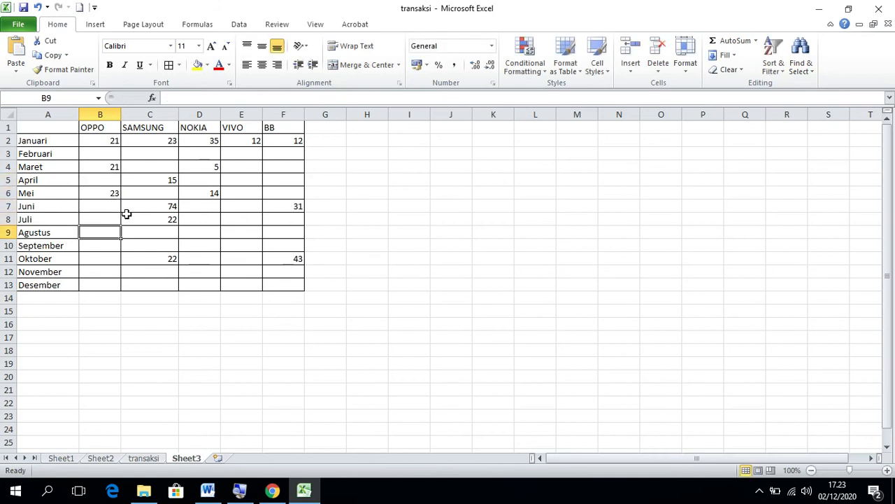
pyautogui.write('230')
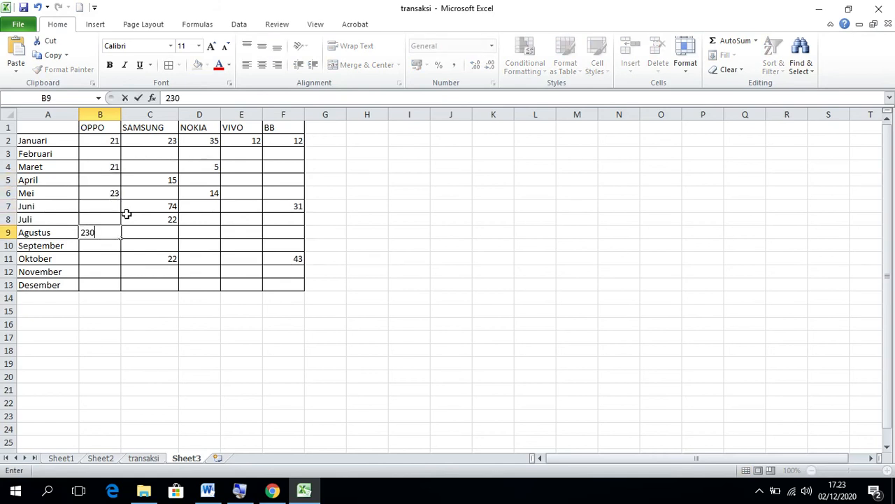
pyautogui.click(112, 151)
pyautogui.moveTo(112, 166); pyautogui.dragTo(209, 220)
pyautogui.click(212, 168)
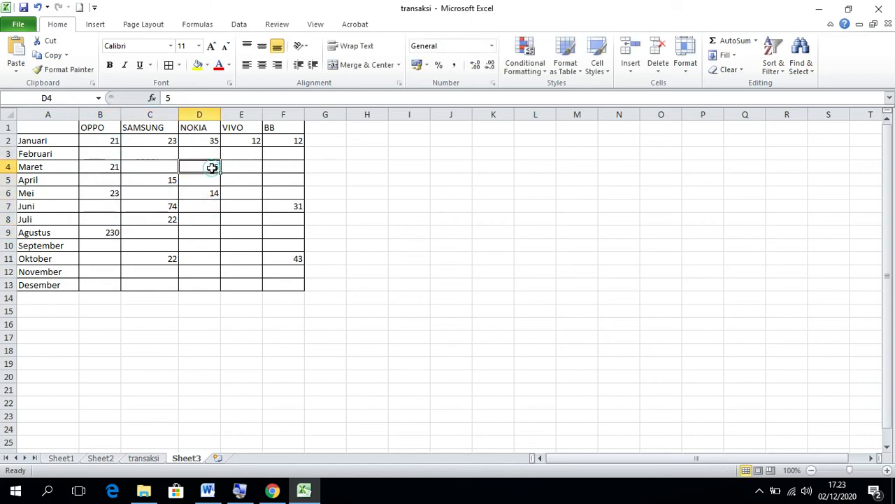
# Fill the Maret row with 17 for NOKIA, 25 for SAMSUNG, 34 for VIVO and 33 for BB
pyautogui.write('1')
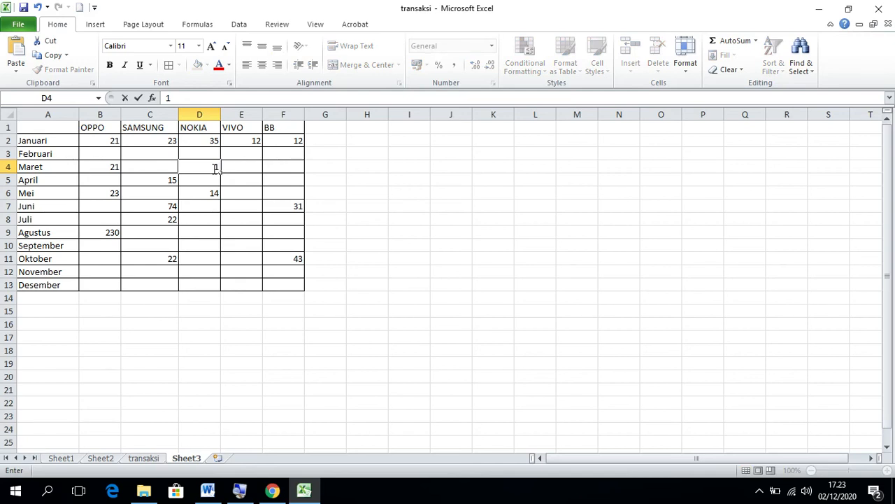
pyautogui.write('7')
pyautogui.click(168, 166)
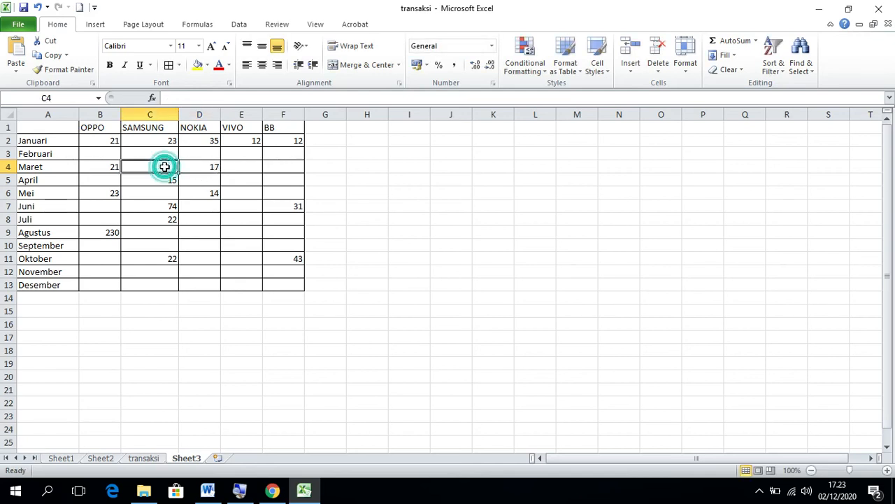
pyautogui.write('25')
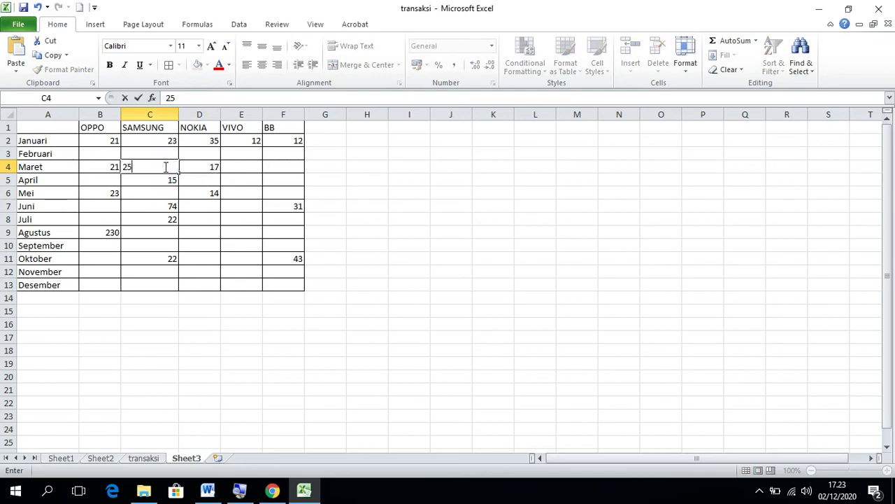
pyautogui.press('Tab')
pyautogui.press('Tab')
pyautogui.write('34')
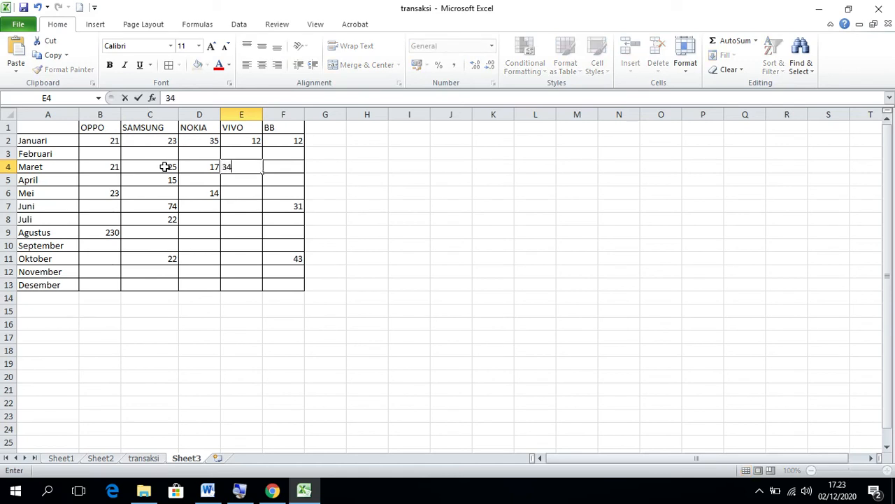
pyautogui.press('Tab')
pyautogui.write('33')
# Enter 34 for BB in Februari
pyautogui.press('Up')
pyautogui.write('34')
pyautogui.press('Up')
pyautogui.press('Left')
pyautogui.press('Up')
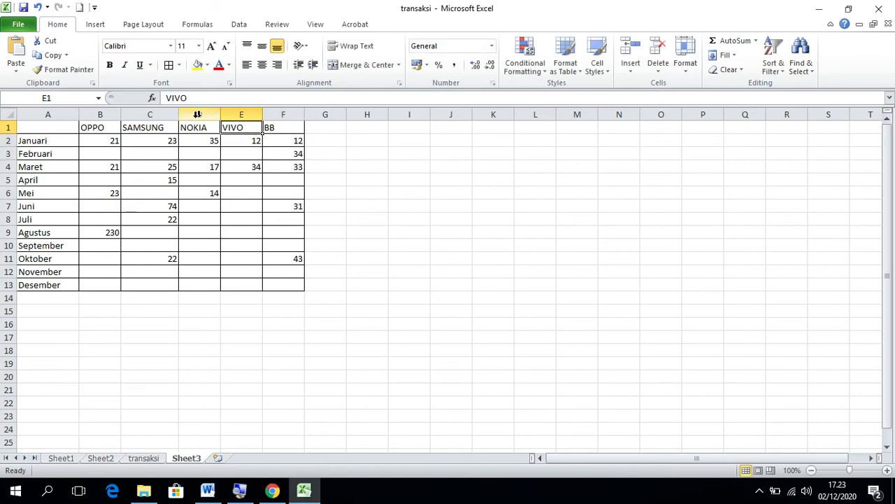
pyautogui.click(114, 166)
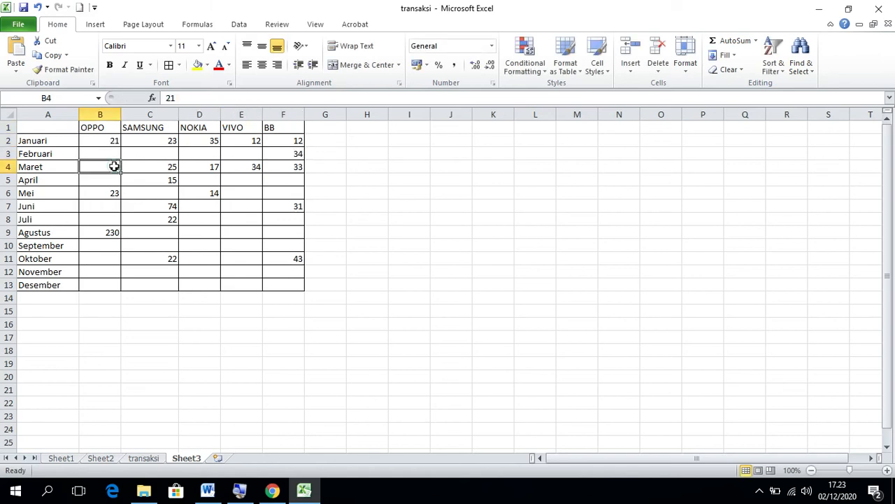
# Enter 45 for SAMSUNG, 41 for VIVO and 21 for OPPO in the Juni row
pyautogui.click(170, 206)
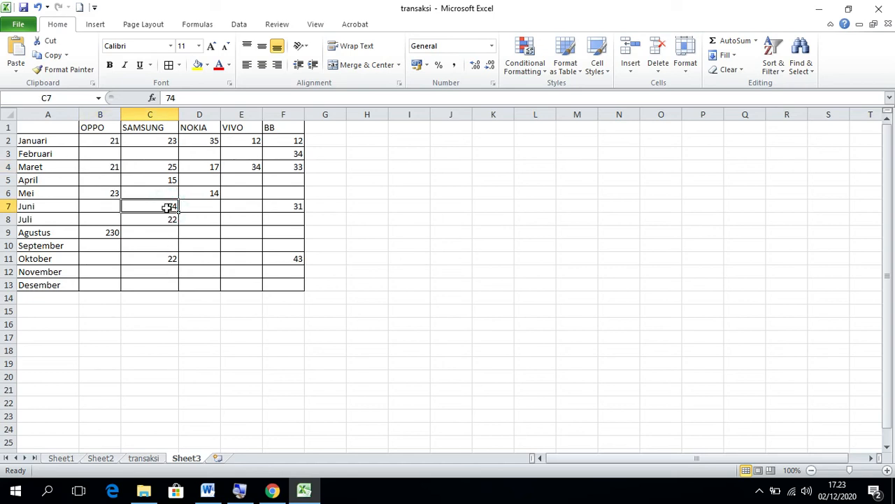
pyautogui.write('45')
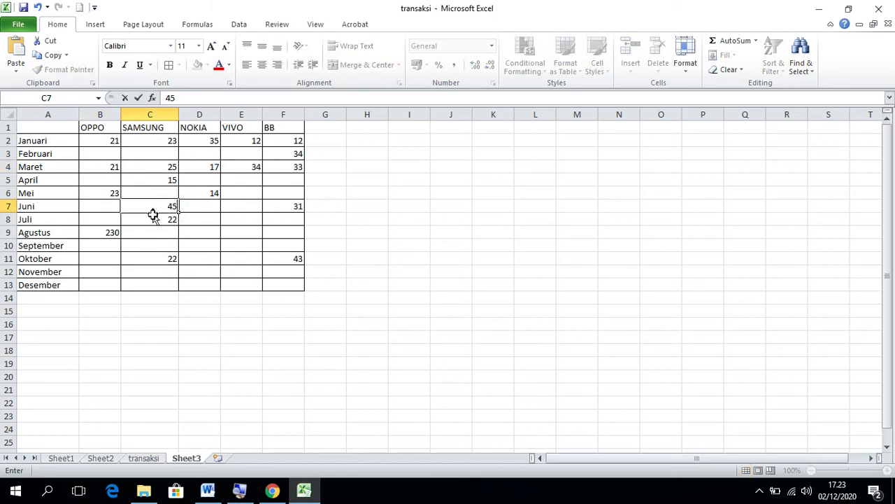
pyautogui.click(247, 205)
pyautogui.write('41')
pyautogui.click(132, 209)
pyautogui.click(105, 207)
pyautogui.write('21')
# Complete the April row with 20 for OPPO, 41 for BB, 37 for VIVO and 38 for NOKIA
pyautogui.click(110, 181)
pyautogui.write('20')
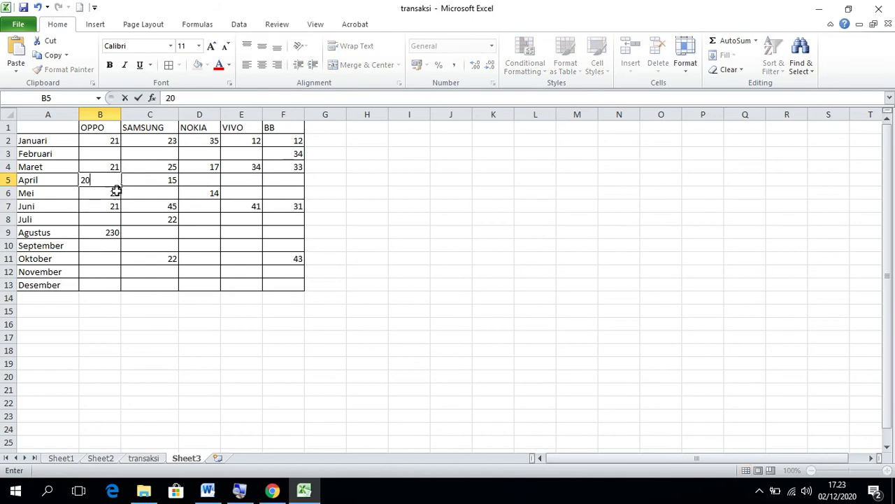
pyautogui.click(286, 180)
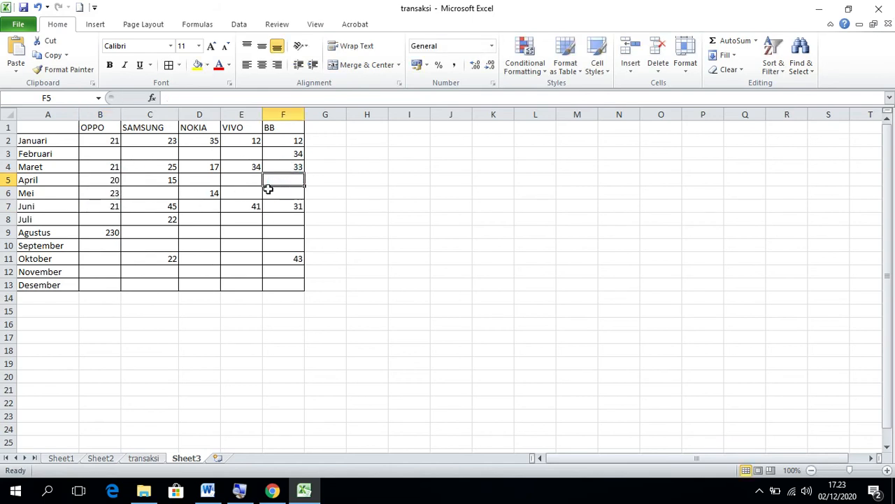
pyautogui.write('41')
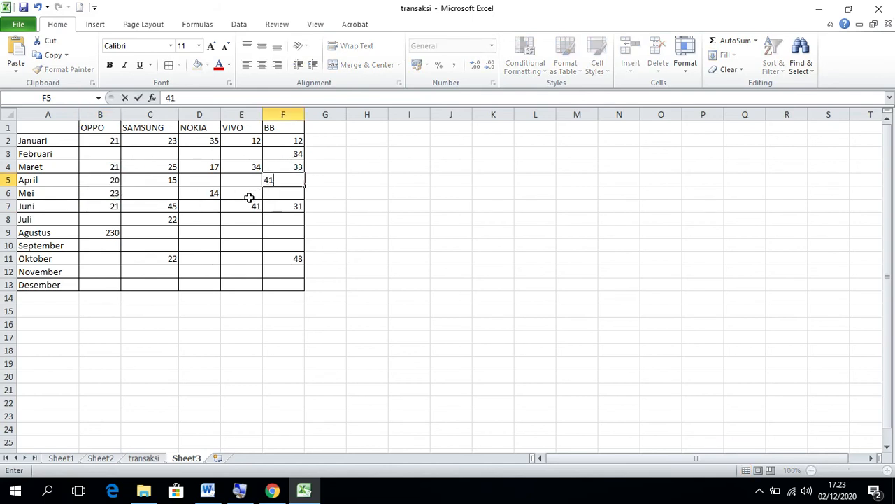
pyautogui.click(230, 183)
pyautogui.write('37')
pyautogui.click(198, 183)
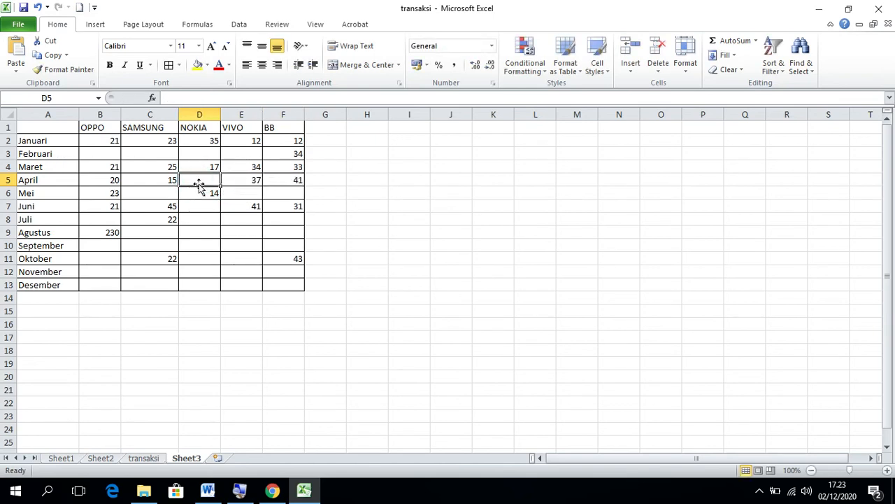
pyautogui.write('38')
pyautogui.click(200, 203)
# Complete the Februari row with 21 for SAMSUNG, 23 for OPPO, 33 for VIVO and 39 for NOKIA
pyautogui.click(160, 154)
pyautogui.write('21')
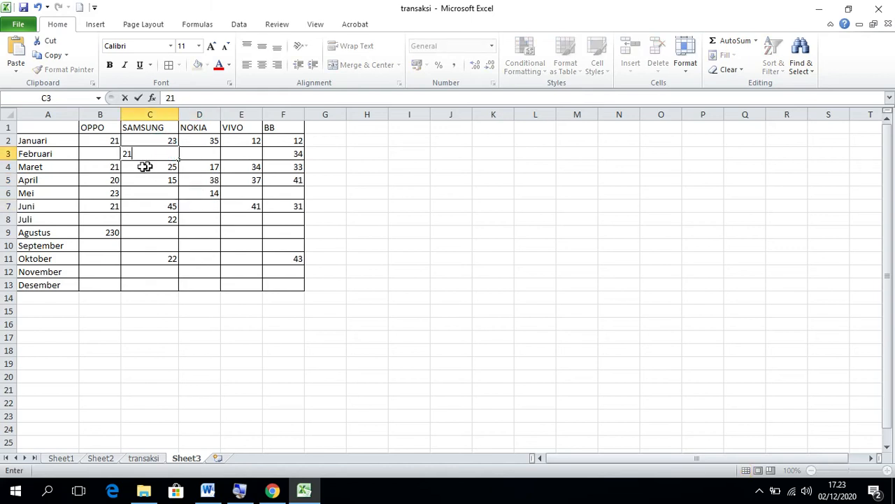
pyautogui.click(108, 155)
pyautogui.write('23')
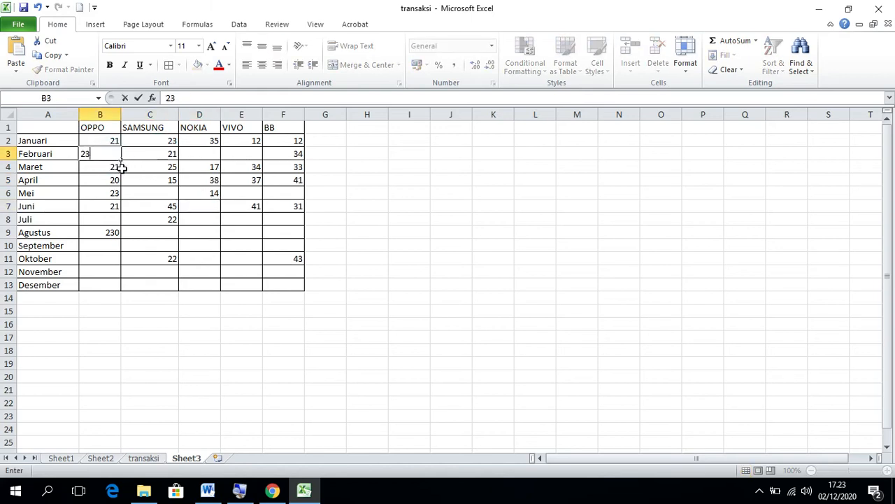
pyautogui.click(242, 155)
pyautogui.write('33')
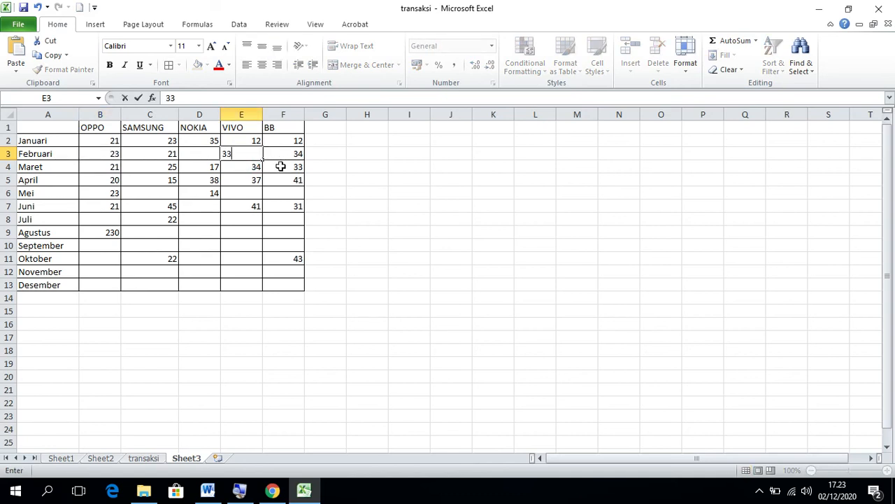
pyautogui.click(204, 156)
pyautogui.write('39')
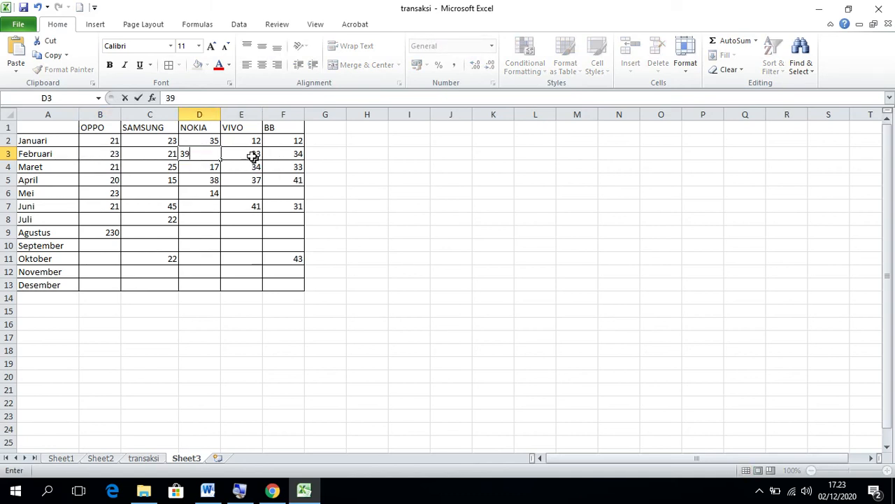
pyautogui.click(234, 193)
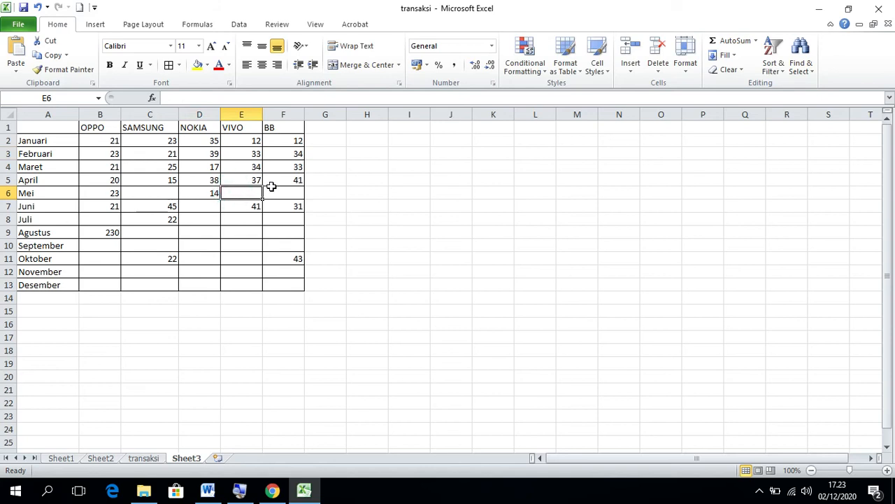
# Delete the entire rows from Mei to Desember, rows 6 to 13, from the phone-brand table
pyautogui.moveTo(19, 193); pyautogui.dragTo(286, 287)
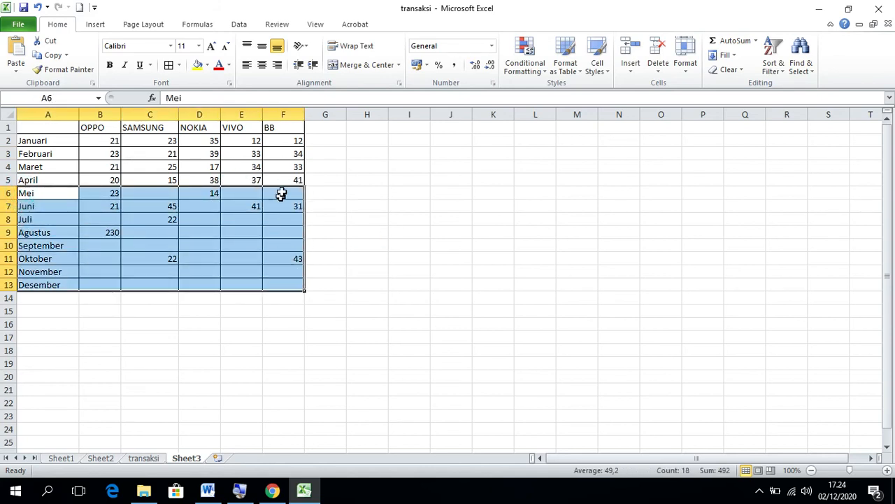
pyautogui.moveTo(8, 271); pyautogui.dragTo(9, 285)
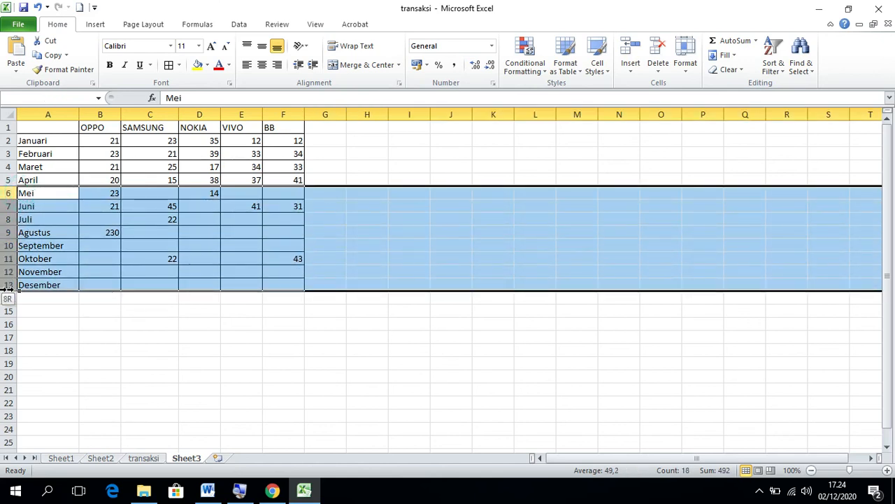
pyautogui.rightClick(7, 214)
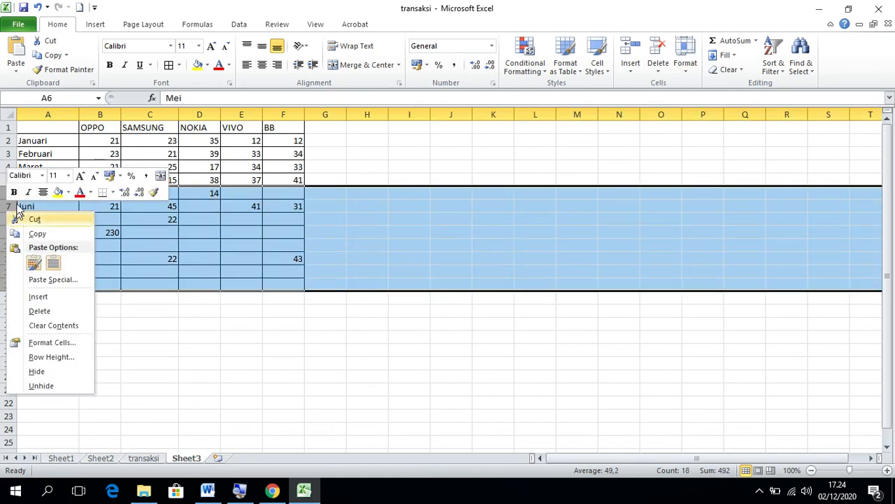
pyautogui.click(47, 311)
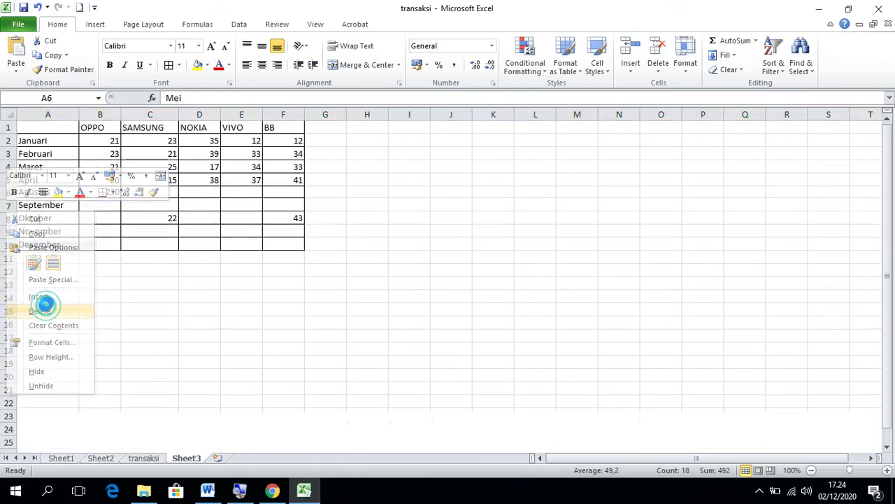
pyautogui.click(326, 219)
pyautogui.click(90, 150)
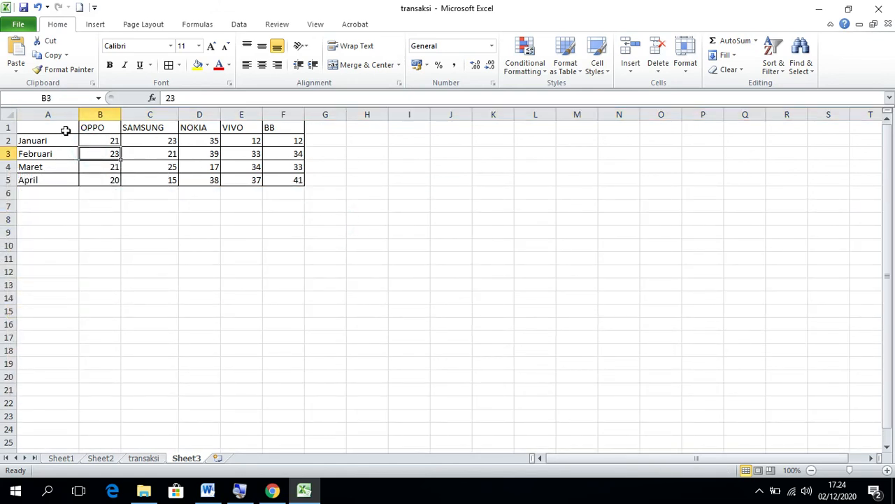
# Insert a 2-D clustered column chart from the whole phone-brand table, A1:F5
pyautogui.moveTo(52, 126); pyautogui.dragTo(262, 193)
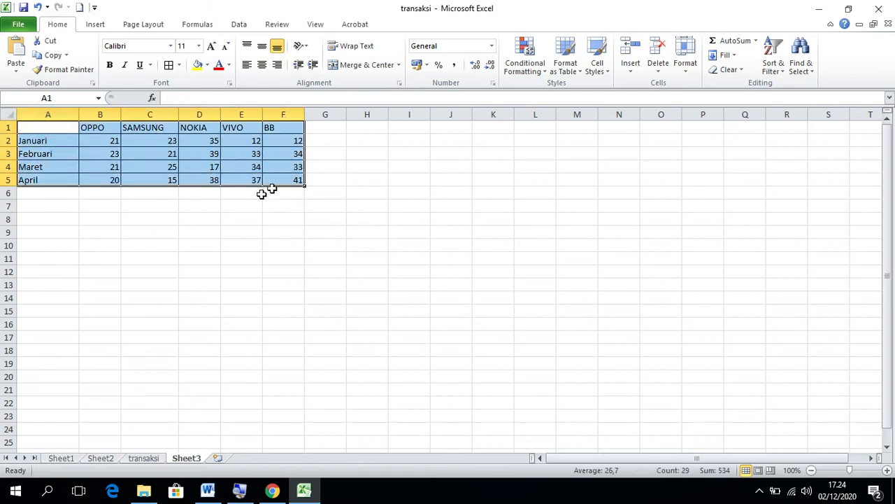
pyautogui.click(102, 28)
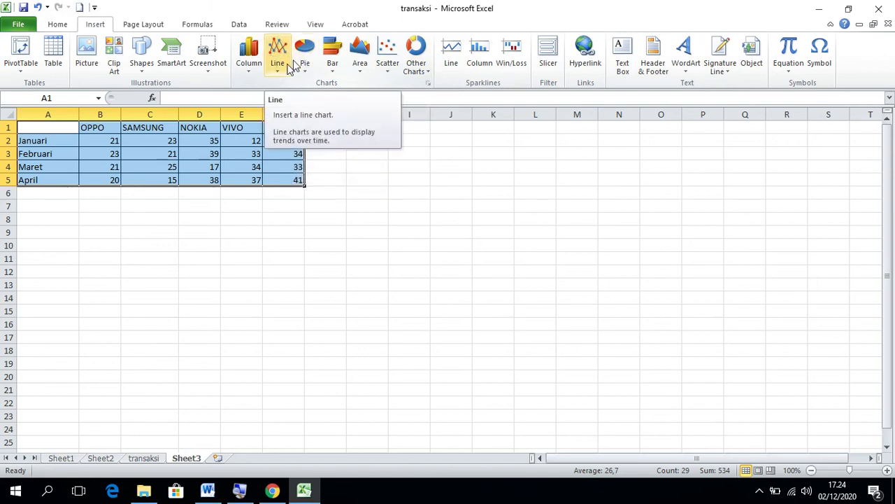
pyautogui.click(248, 71)
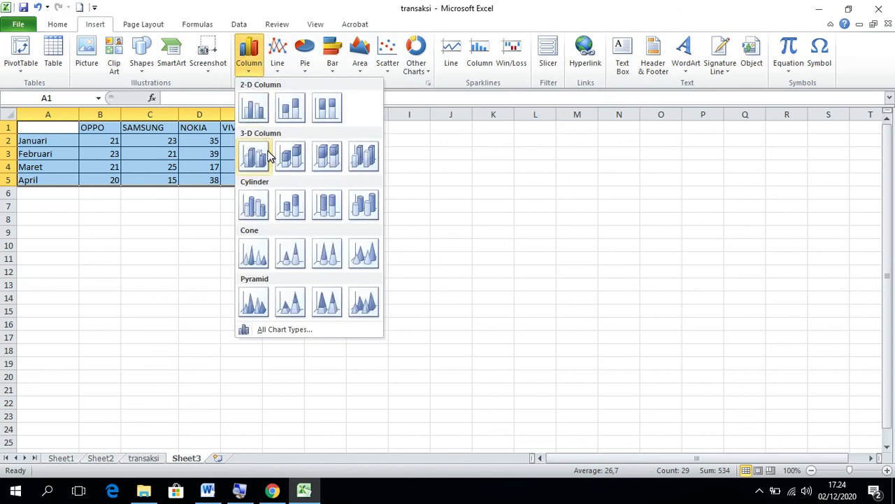
pyautogui.click(253, 114)
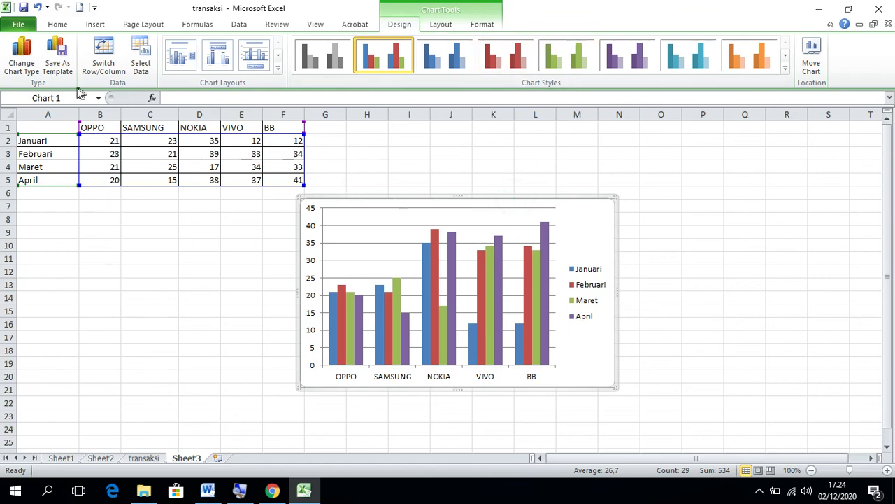
# Change the chart type of the phone-brand chart to clustered cylinder and deselect the chart
pyautogui.click(32, 68)
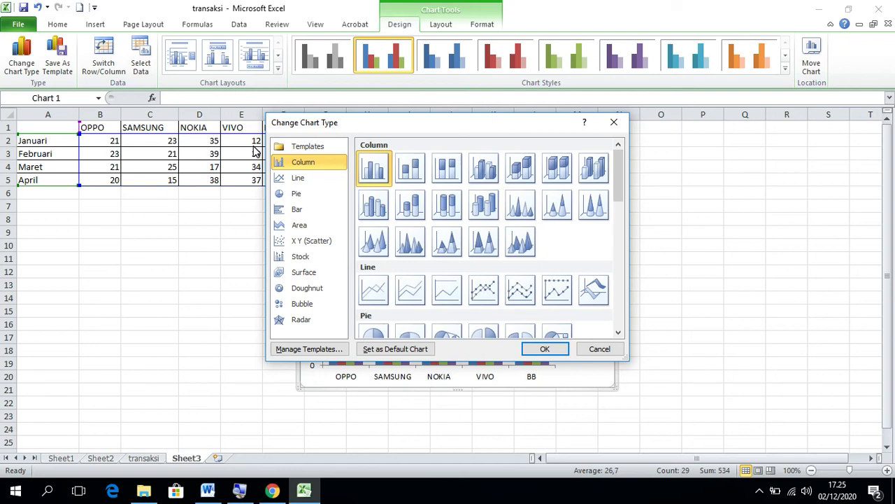
pyautogui.click(482, 211)
pyautogui.click(438, 213)
pyautogui.click(375, 210)
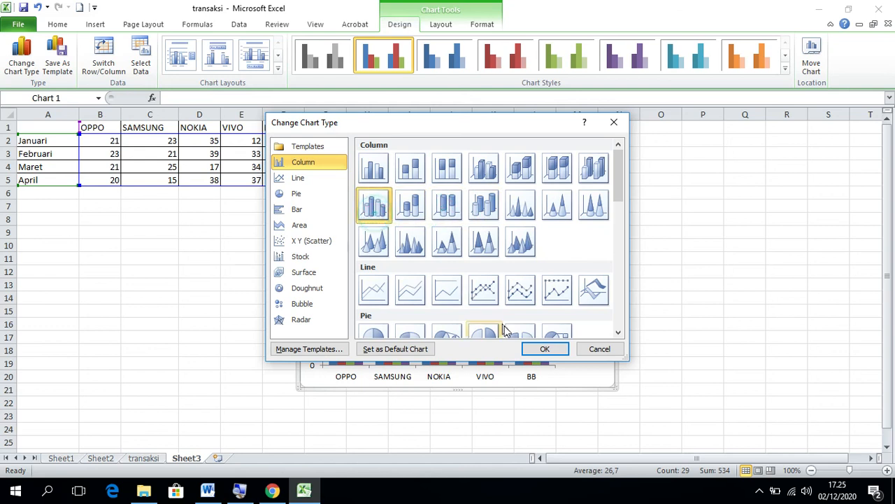
pyautogui.click(541, 347)
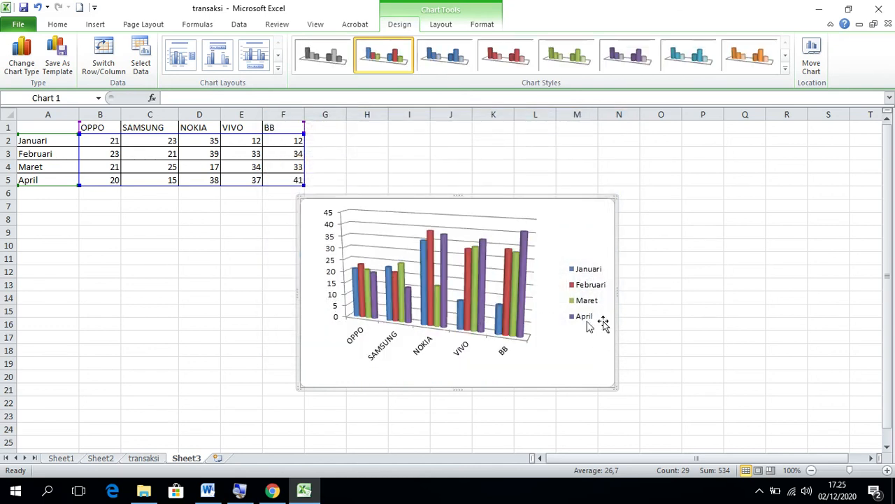
pyautogui.click(632, 310)
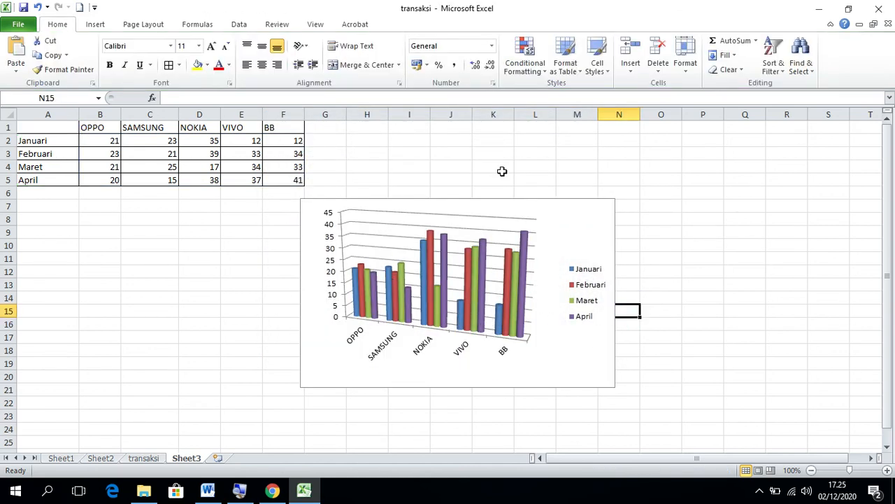